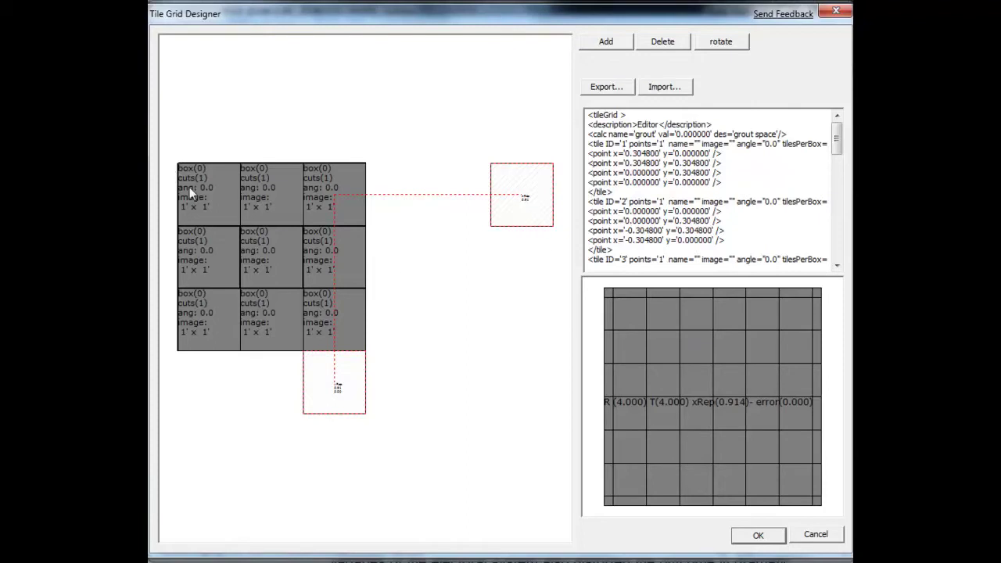
Step: Colour the first tile of the middle row light orange in the tile grid
{"action": "double_click", "coordinate": [208, 261]}
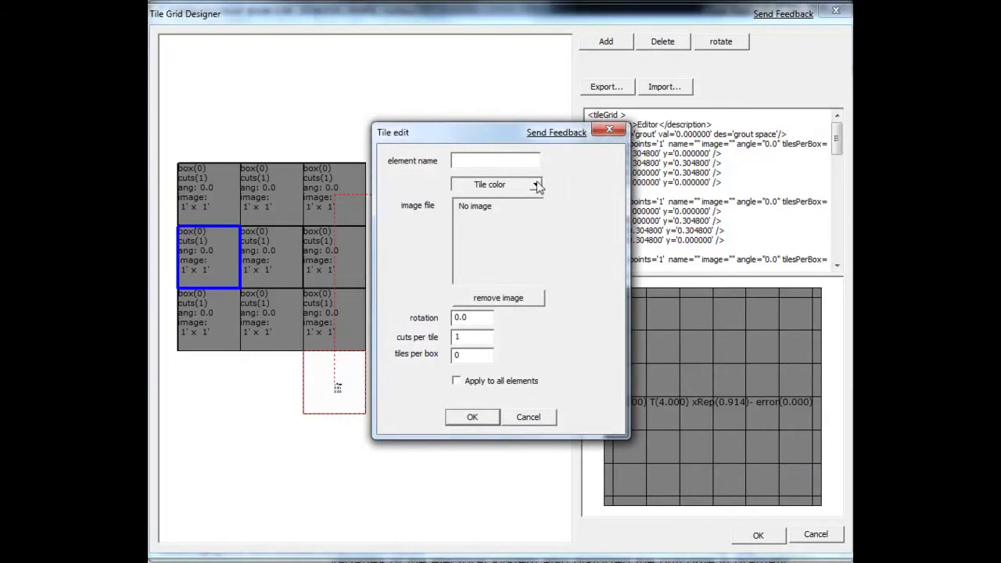
{"action": "left_click", "coordinate": [538, 184]}
{"action": "left_click", "coordinate": [469, 254]}
{"action": "left_click", "coordinate": [470, 417]}
Step: Colour the centre tile of the grid dark reddish brown
{"action": "double_click", "coordinate": [273, 265]}
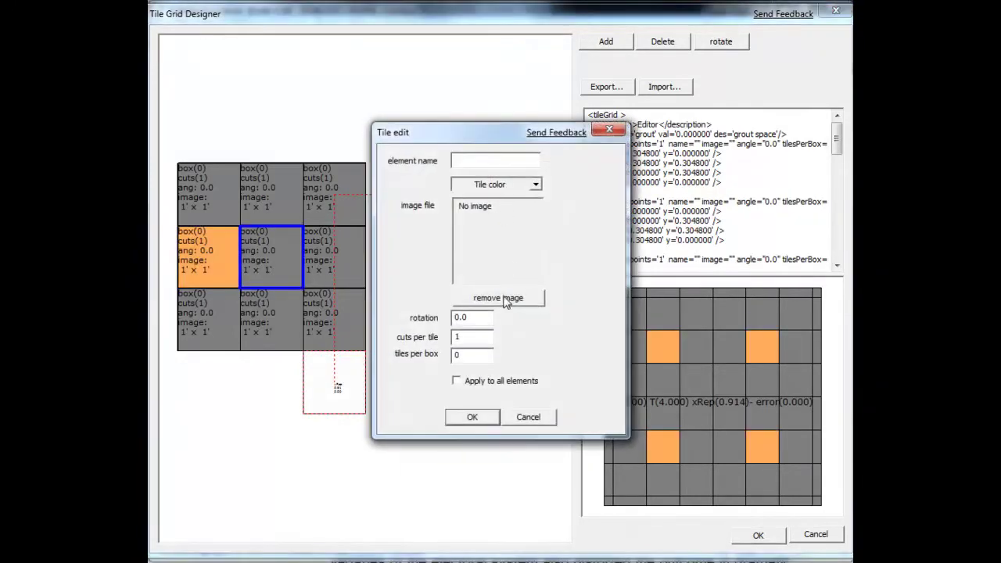
{"action": "left_click", "coordinate": [538, 184]}
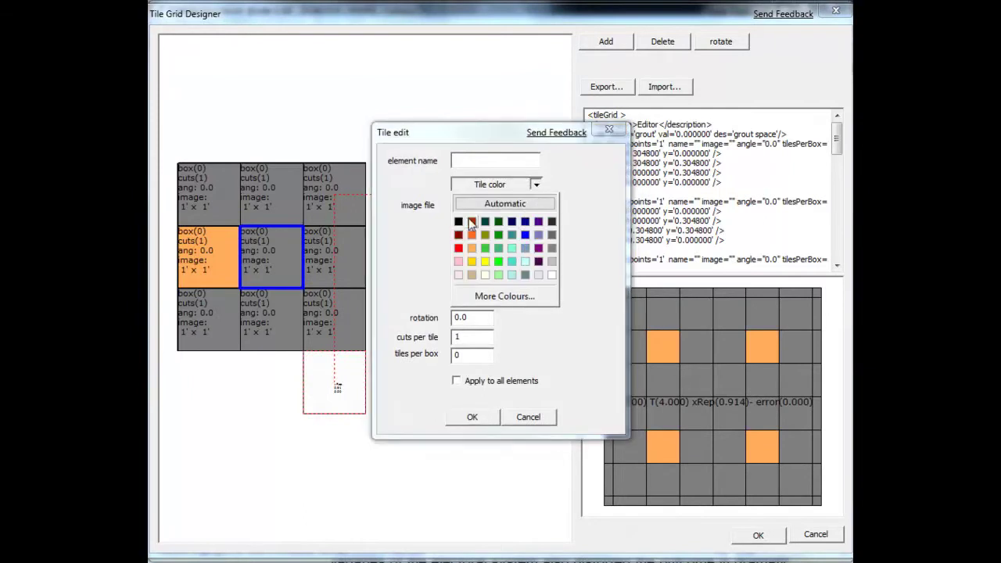
{"action": "left_click", "coordinate": [471, 222]}
{"action": "left_click", "coordinate": [472, 417]}
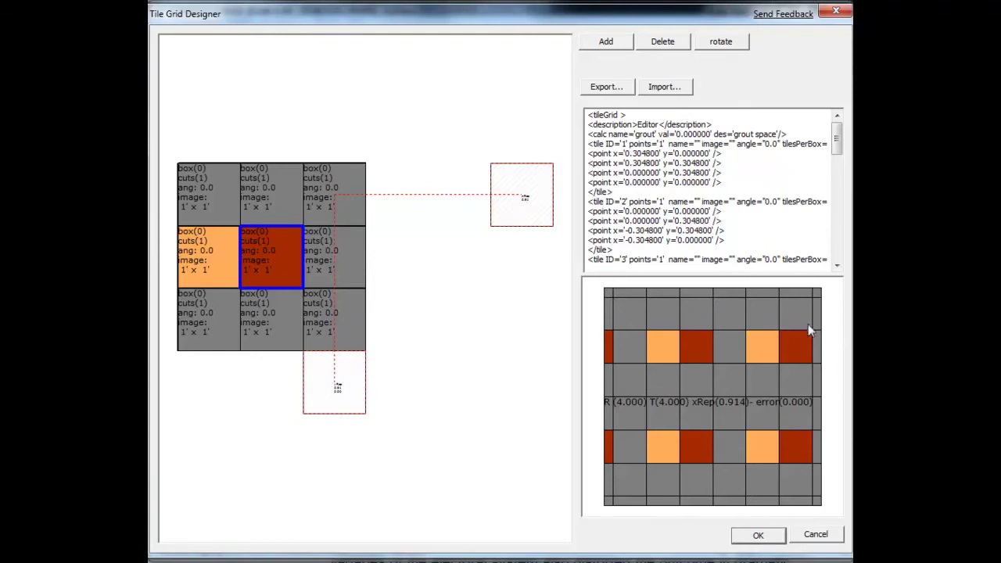
Step: Colour the last tile of the middle row yellow
{"action": "double_click", "coordinate": [335, 259]}
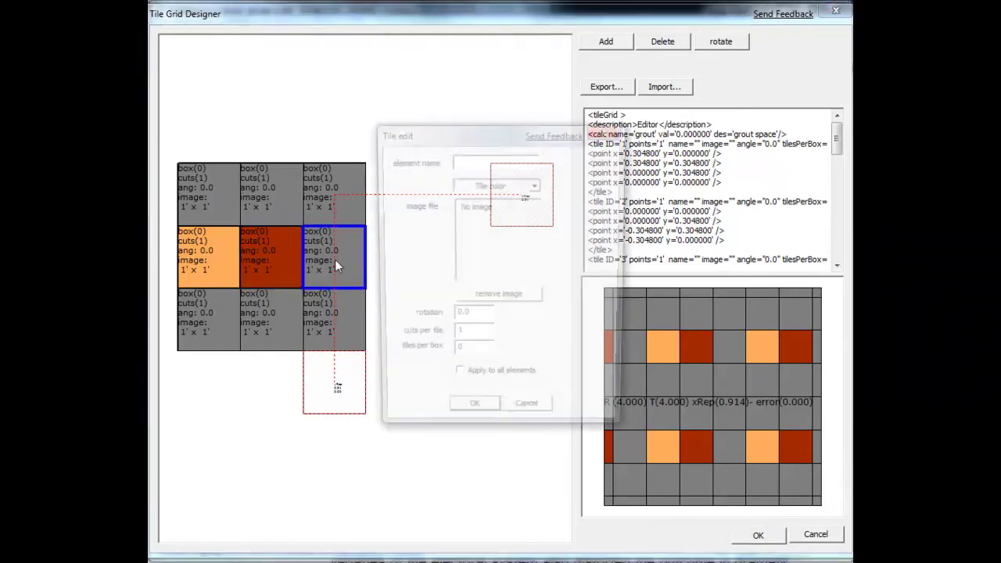
{"action": "left_click", "coordinate": [534, 186]}
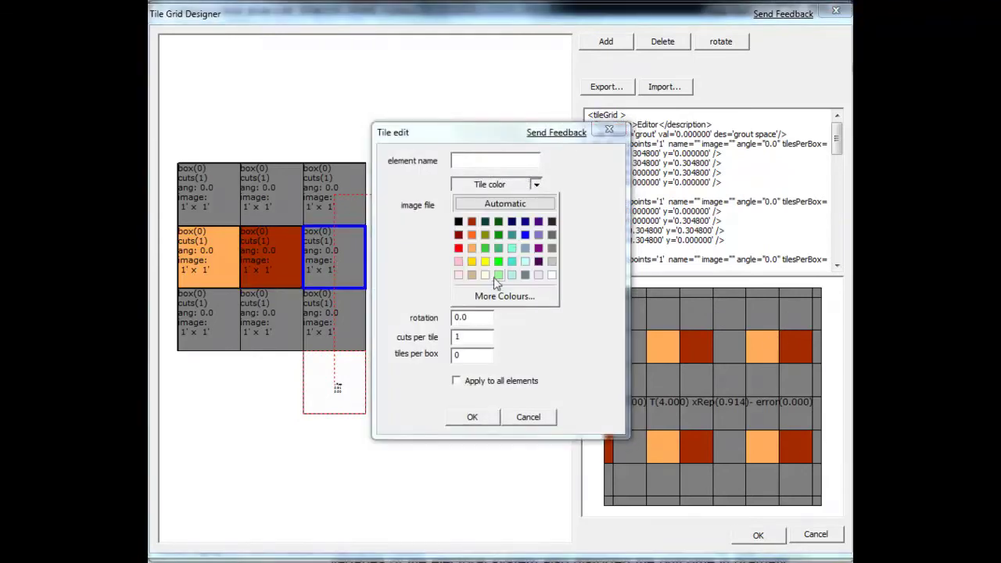
{"action": "left_click", "coordinate": [482, 263]}
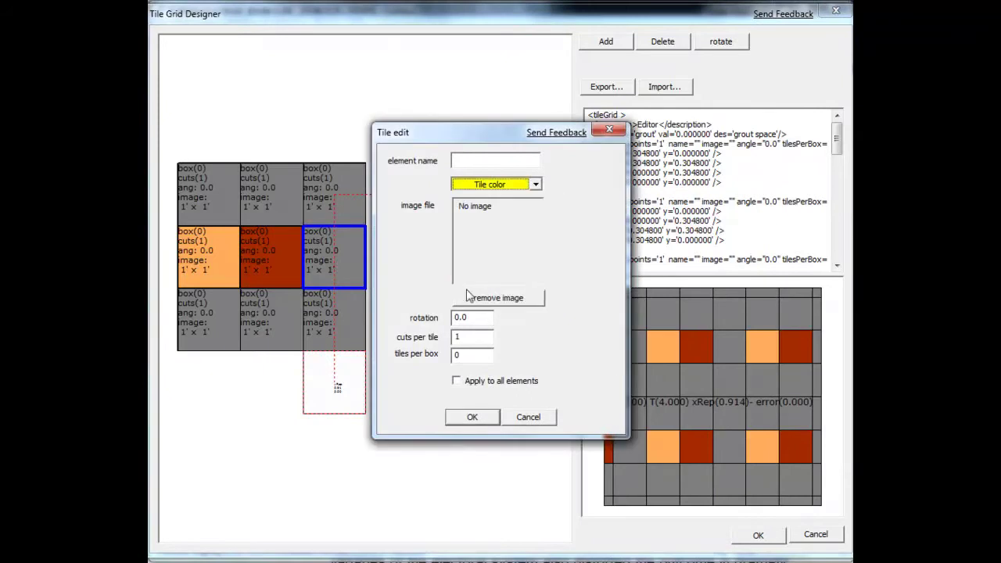
{"action": "left_click", "coordinate": [472, 417]}
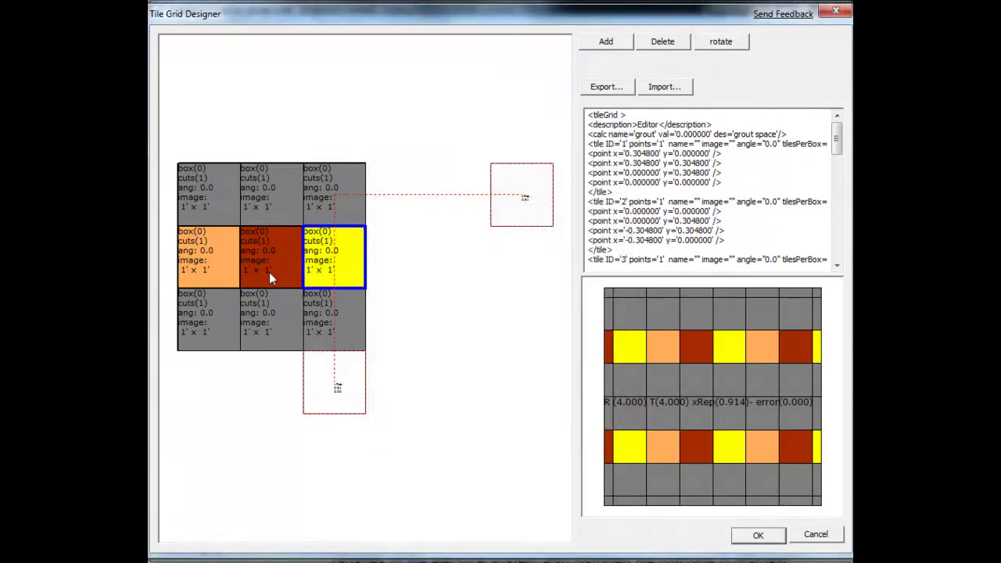
Step: Colour the upper and lower tiles of the grid's first column light orange to match its middle tile
{"action": "double_click", "coordinate": [220, 203]}
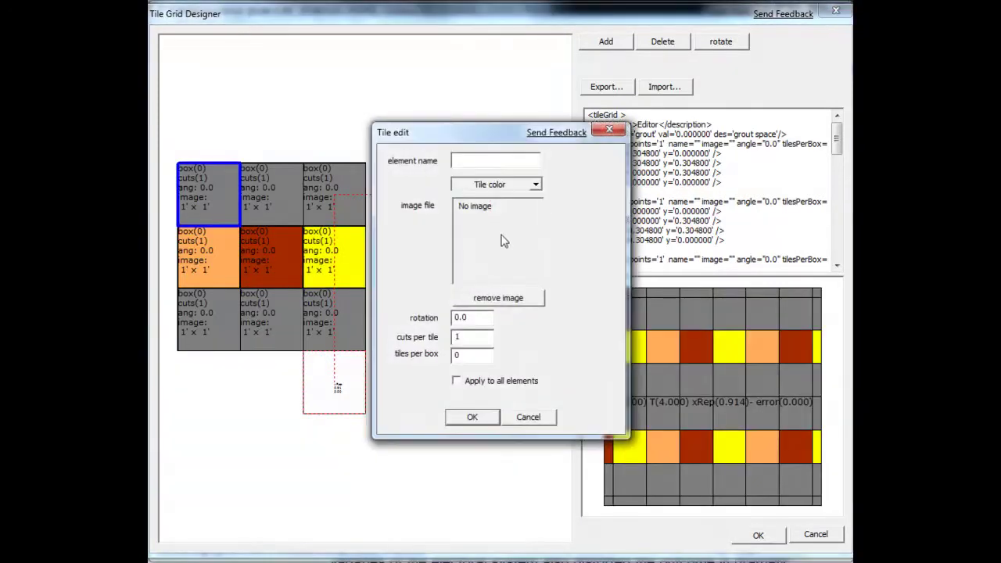
{"action": "left_click", "coordinate": [537, 186]}
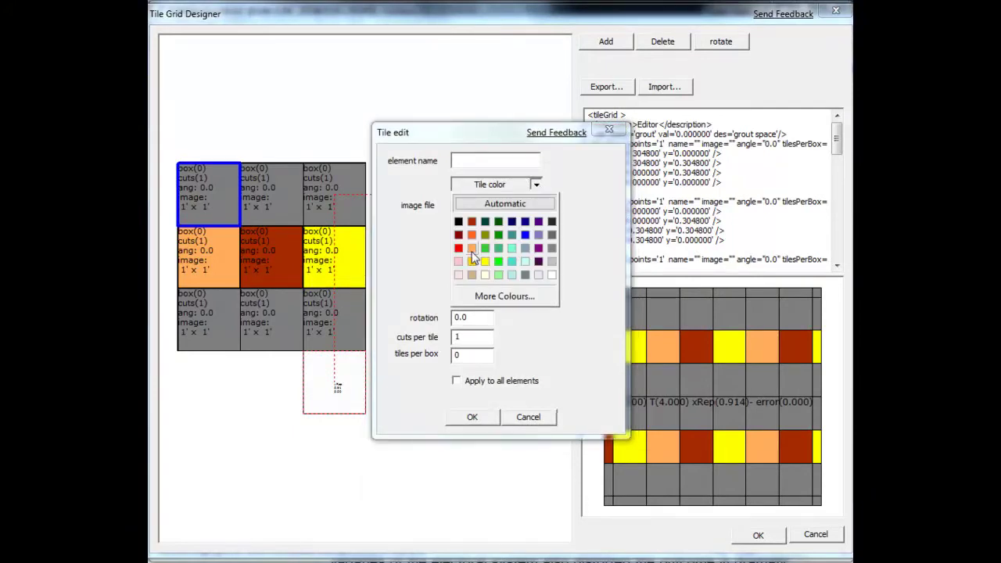
{"action": "left_click", "coordinate": [473, 249]}
{"action": "left_click", "coordinate": [453, 421]}
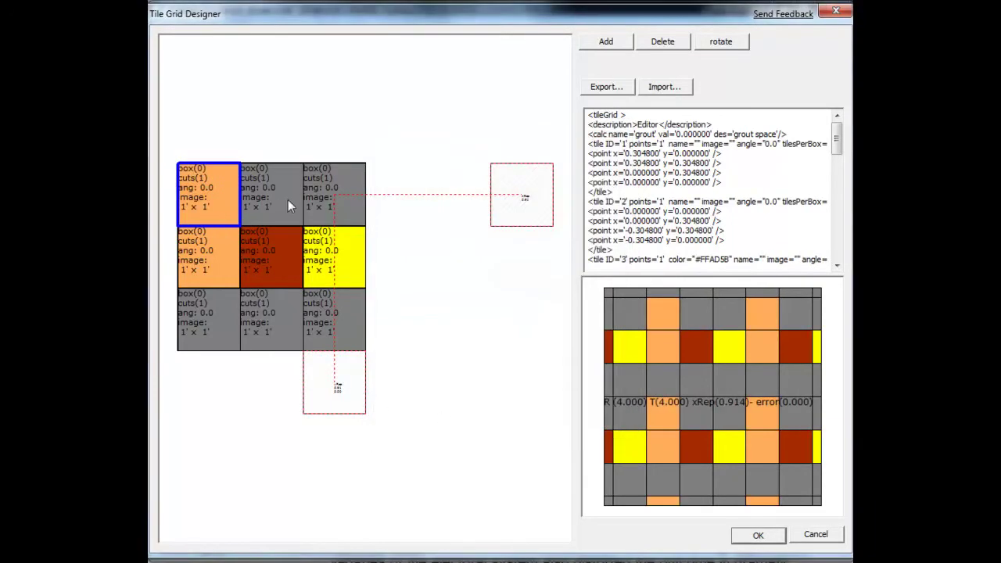
{"action": "double_click", "coordinate": [201, 313]}
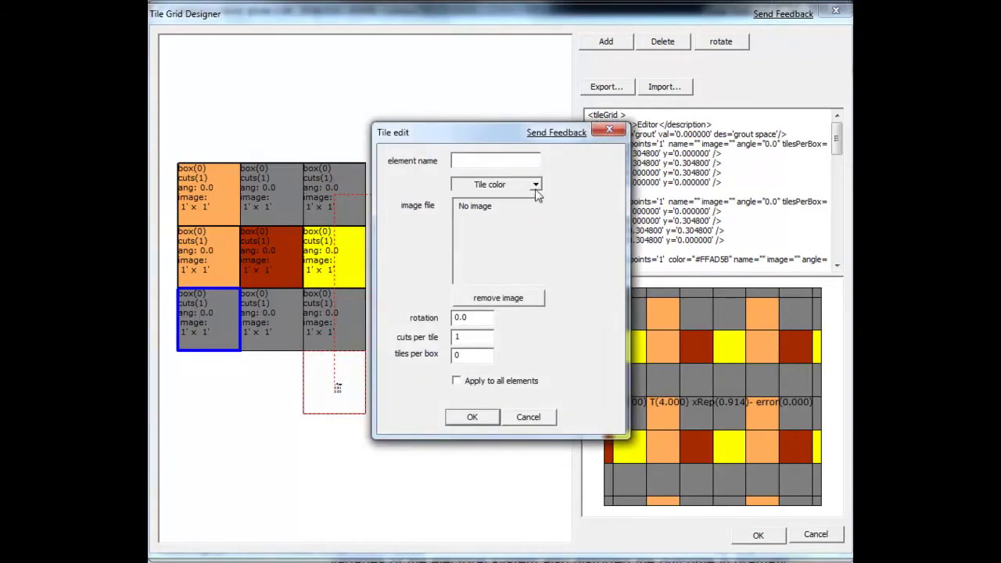
{"action": "left_click", "coordinate": [537, 185]}
{"action": "left_click", "coordinate": [470, 249]}
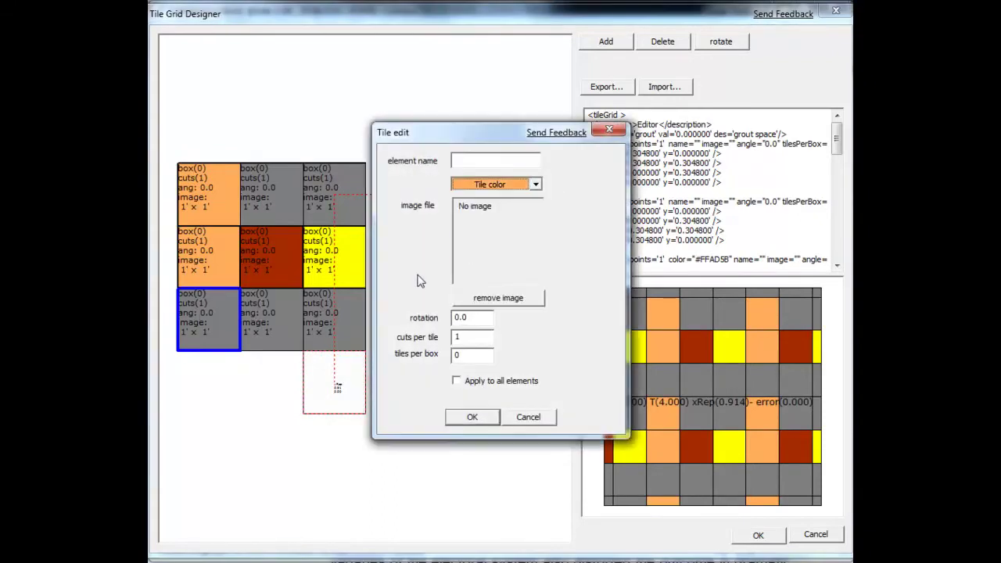
{"action": "left_click", "coordinate": [472, 419]}
Step: Colour the upper and lower tiles of the grid's middle column dark reddish brown to match the centre tile
{"action": "double_click", "coordinate": [266, 189]}
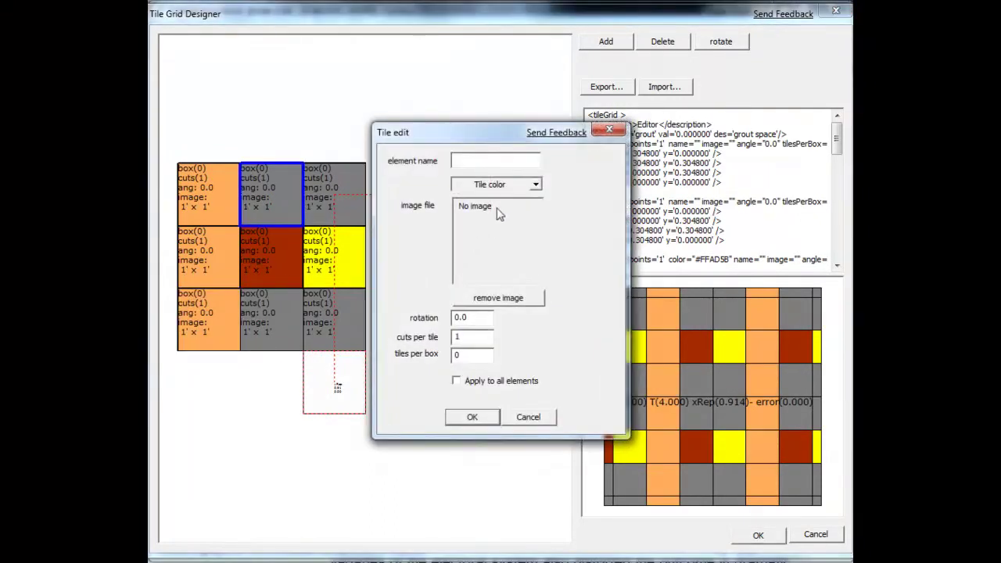
{"action": "left_click", "coordinate": [539, 185]}
{"action": "left_click", "coordinate": [470, 222]}
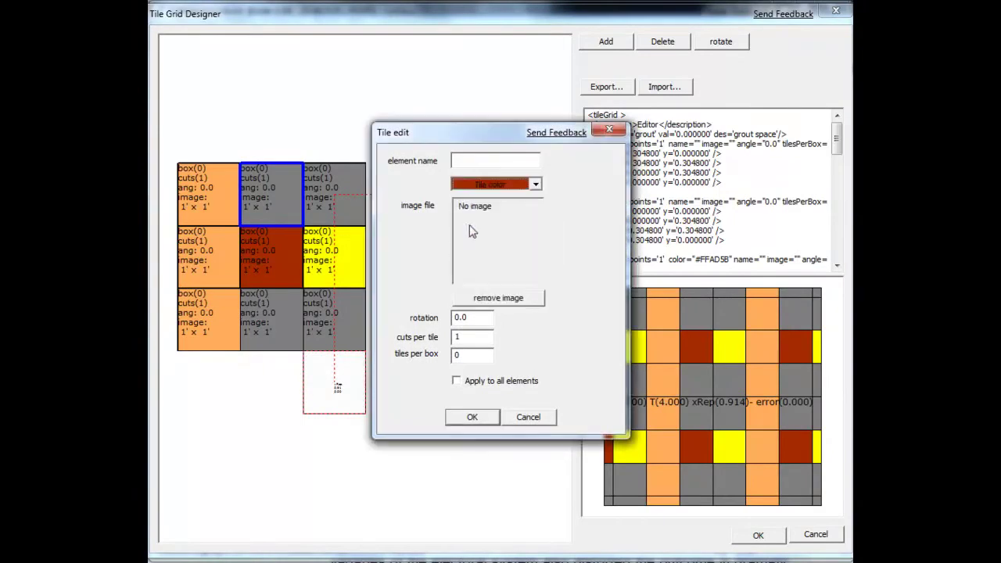
{"action": "left_click", "coordinate": [465, 417]}
{"action": "double_click", "coordinate": [297, 342]}
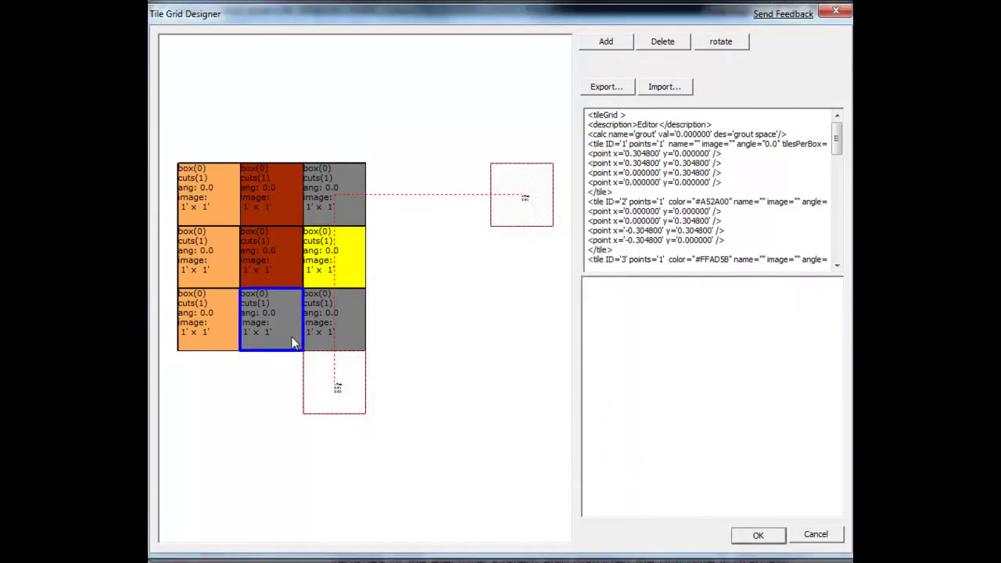
{"action": "left_click", "coordinate": [538, 185]}
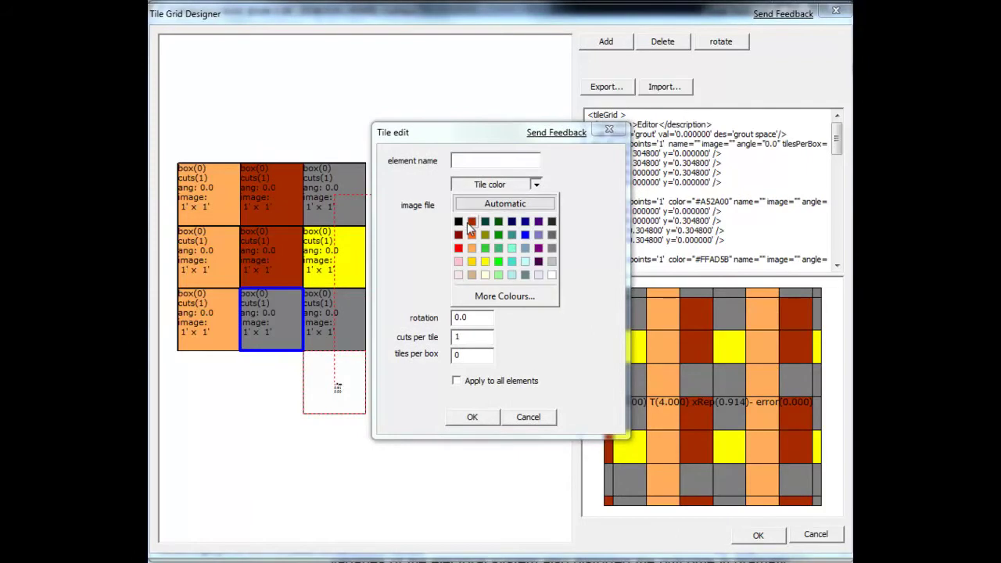
{"action": "left_click", "coordinate": [470, 222]}
{"action": "left_click", "coordinate": [472, 417]}
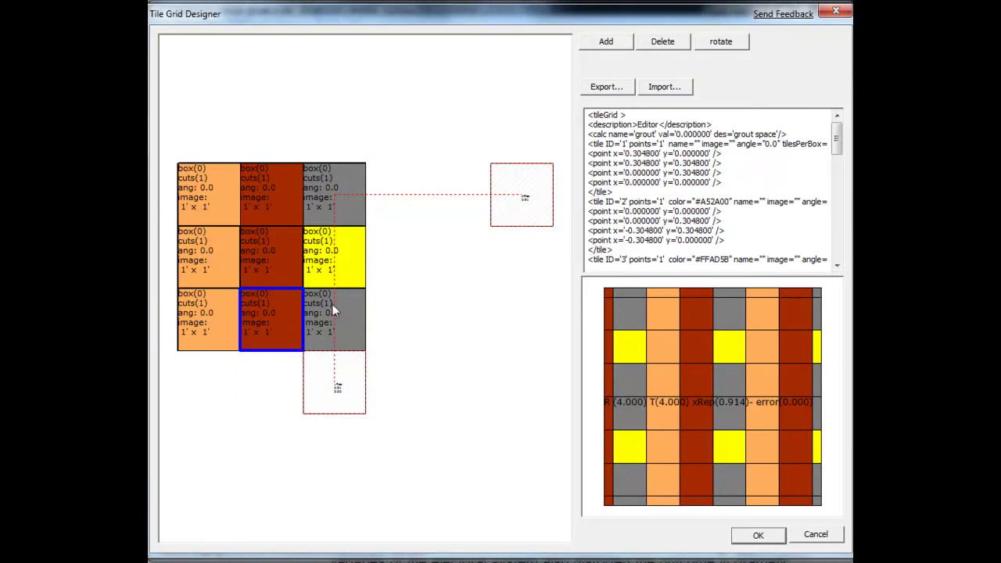
Step: Accept the coloured tile grid design and save the Grid of tiles product settings
{"action": "left_click", "coordinate": [758, 537]}
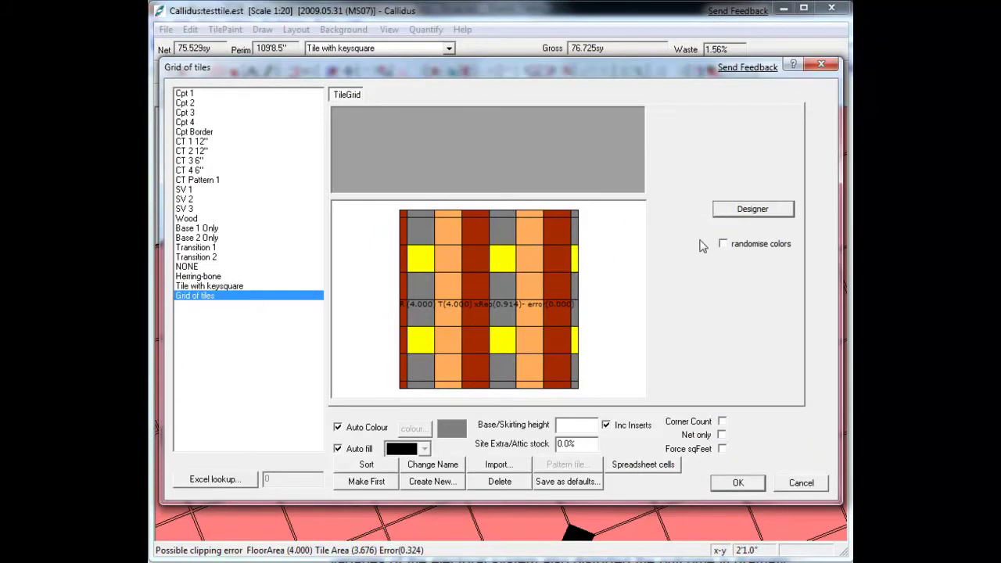
{"action": "left_click", "coordinate": [753, 210]}
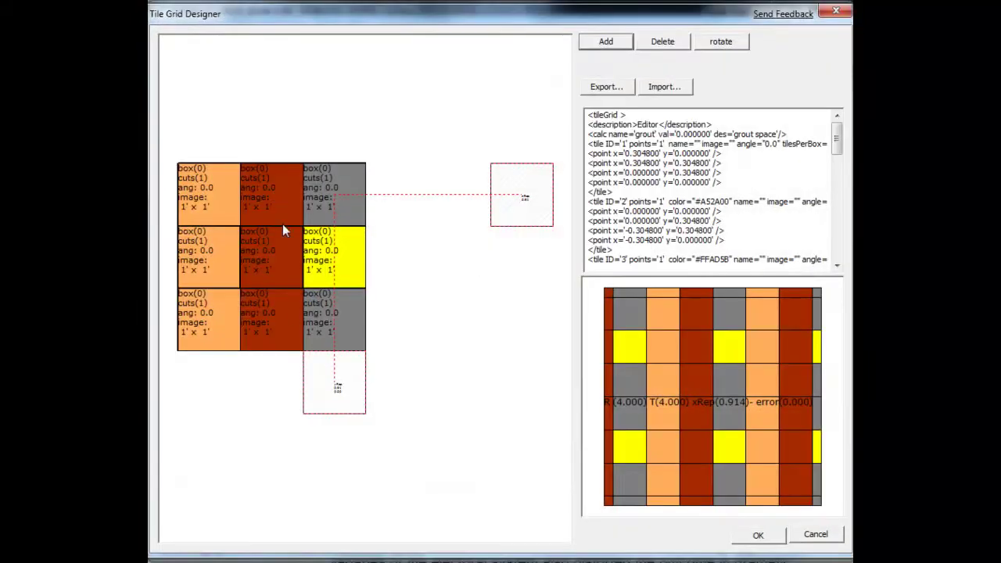
{"action": "left_click", "coordinate": [816, 535]}
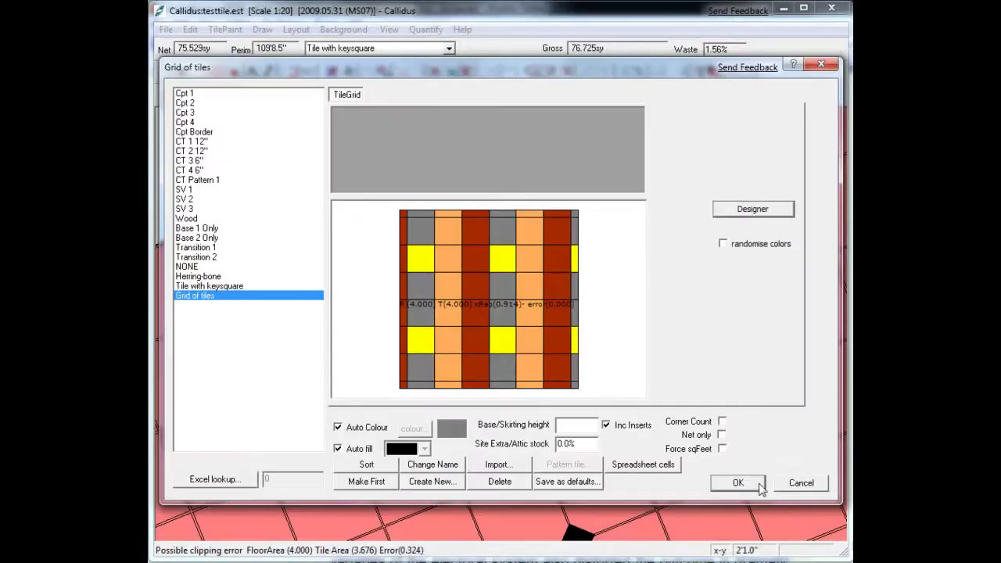
{"action": "left_click", "coordinate": [737, 483]}
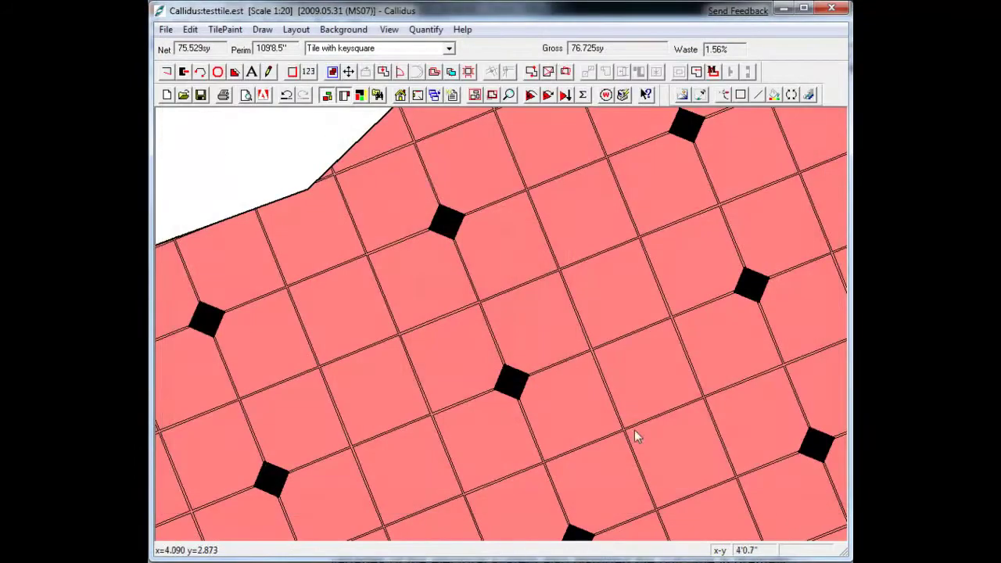
Step: Assign the Grid of tiles product to the floor area, fit the whole plan in view and calculate the tile layout
{"action": "left_click", "coordinate": [450, 49]}
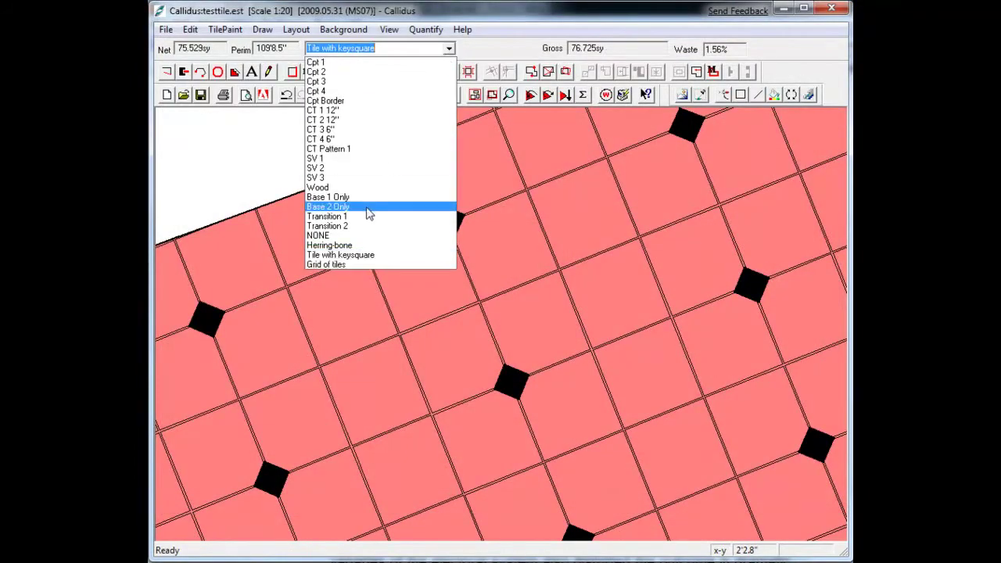
{"action": "left_click", "coordinate": [349, 265]}
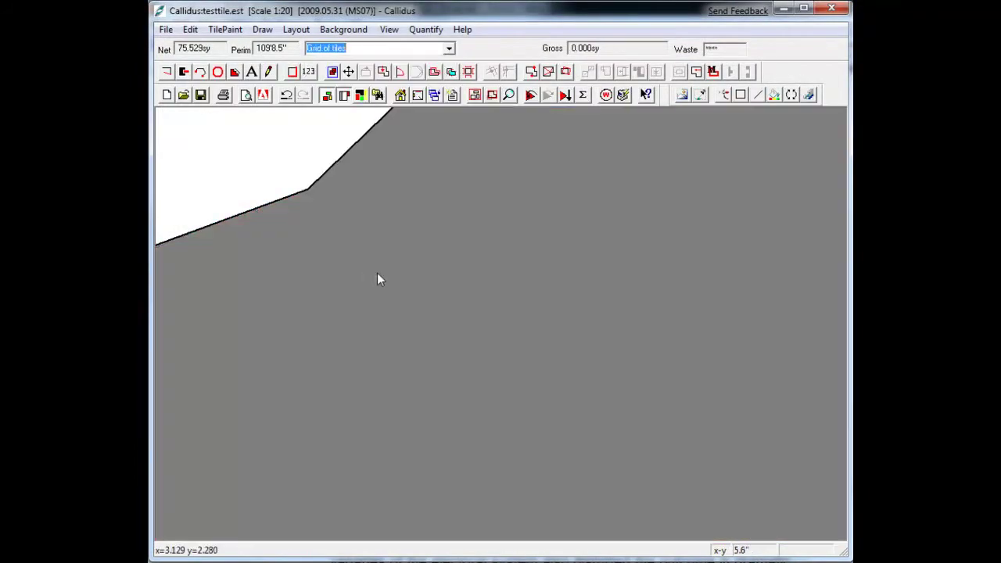
{"action": "left_click", "coordinate": [474, 94]}
{"action": "left_click", "coordinate": [533, 96]}
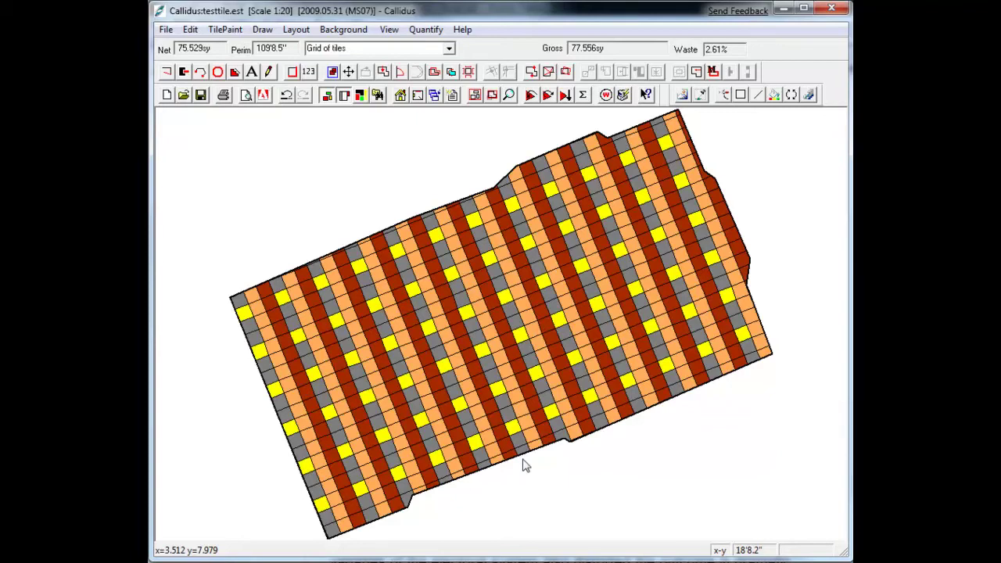
Step: Enable randomise colors in the Grid of tiles product settings and recalculate the floor's tile layout
{"action": "left_click", "coordinate": [436, 100]}
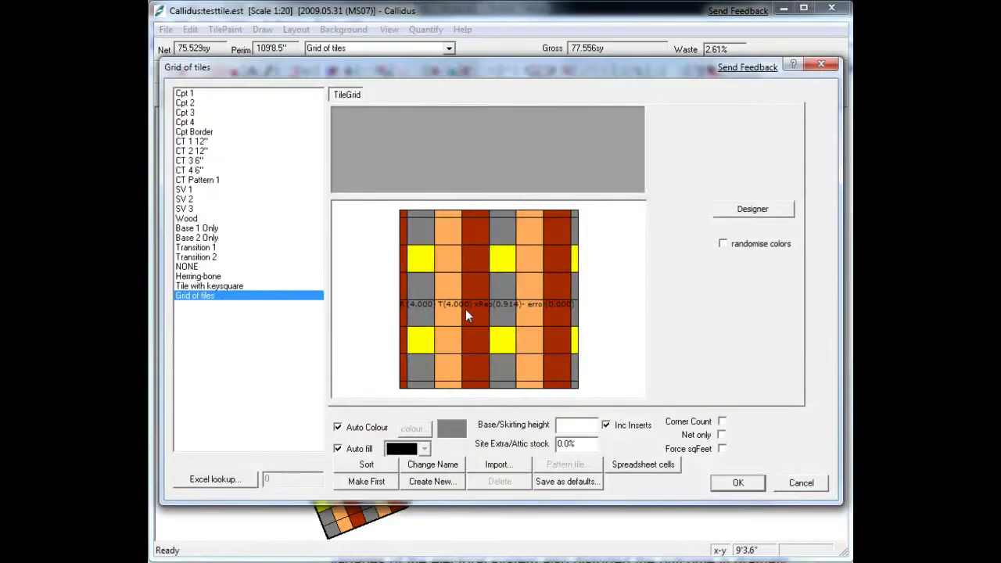
{"action": "left_click", "coordinate": [746, 211]}
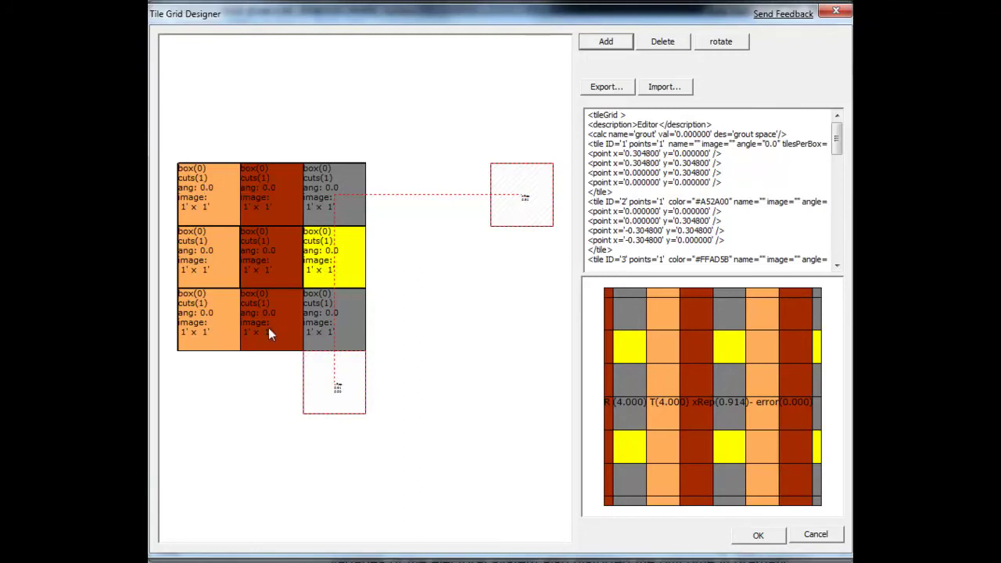
{"action": "left_click", "coordinate": [757, 537]}
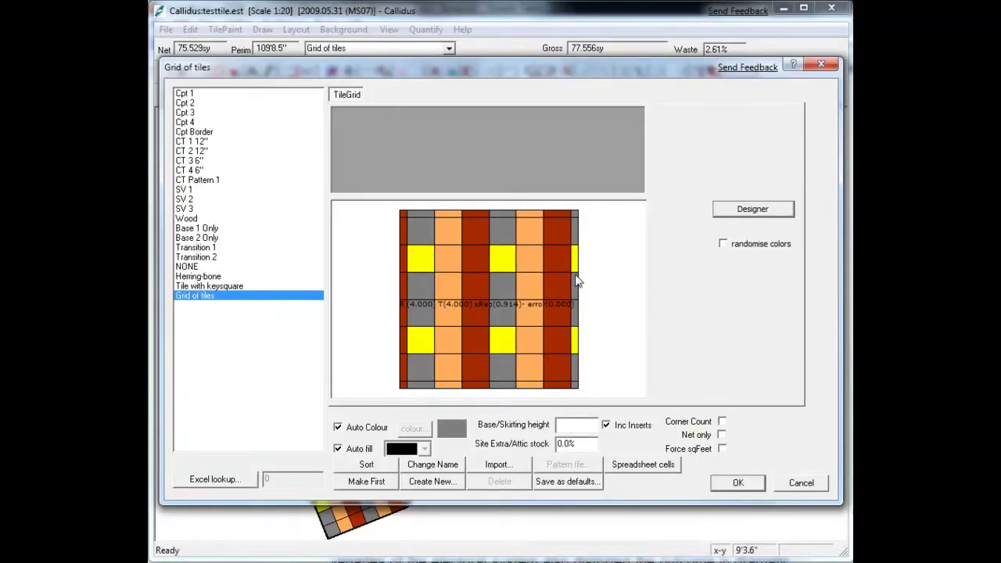
{"action": "left_click", "coordinate": [724, 246]}
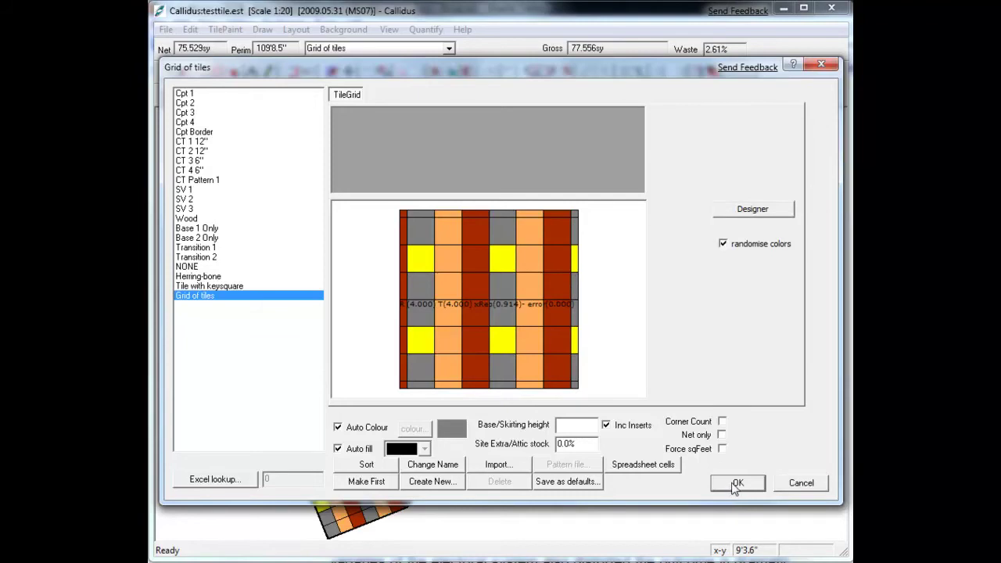
{"action": "left_click", "coordinate": [743, 246]}
{"action": "left_click", "coordinate": [743, 245]}
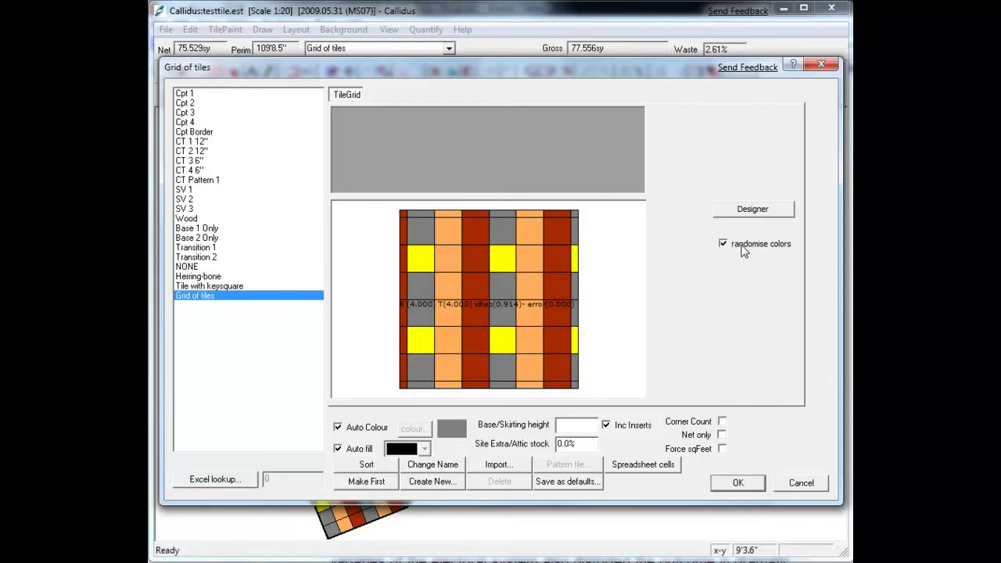
{"action": "left_click", "coordinate": [738, 483]}
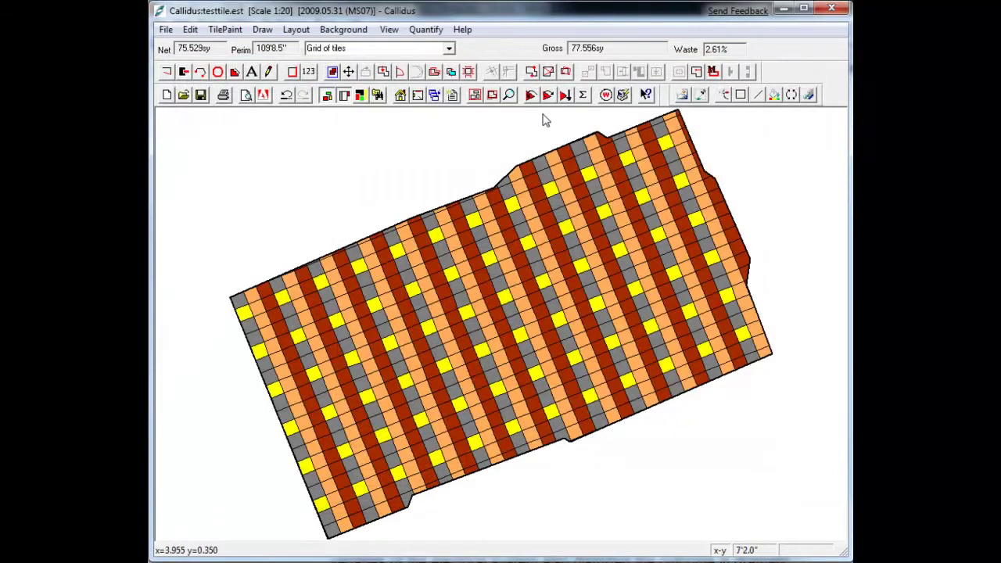
{"action": "left_click", "coordinate": [548, 95]}
{"action": "left_click", "coordinate": [531, 95]}
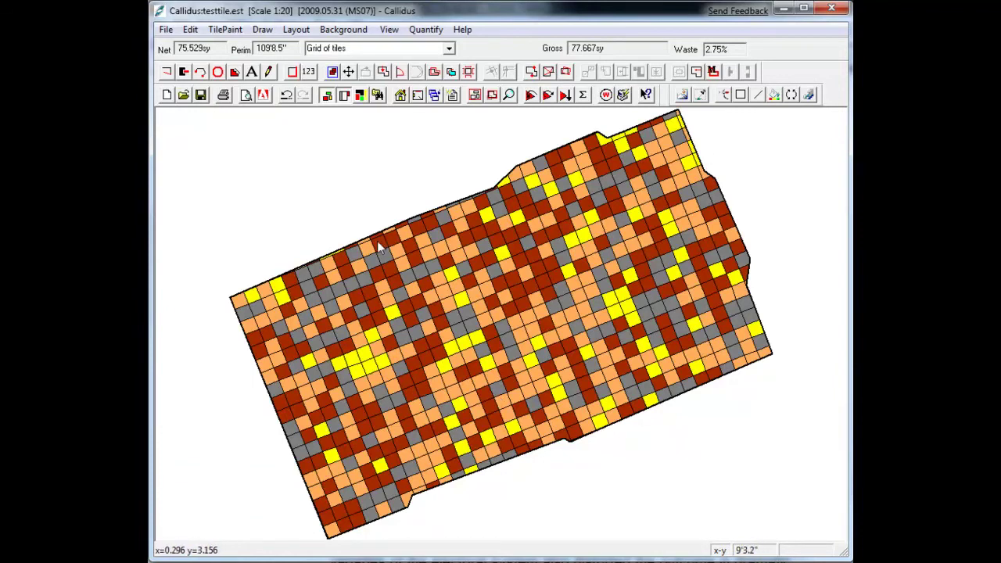
Step: Preview the printed Summary Report and examine the area figures and the tile quantities per colour
{"action": "left_click", "coordinate": [246, 94]}
{"action": "double_click", "coordinate": [388, 148]}
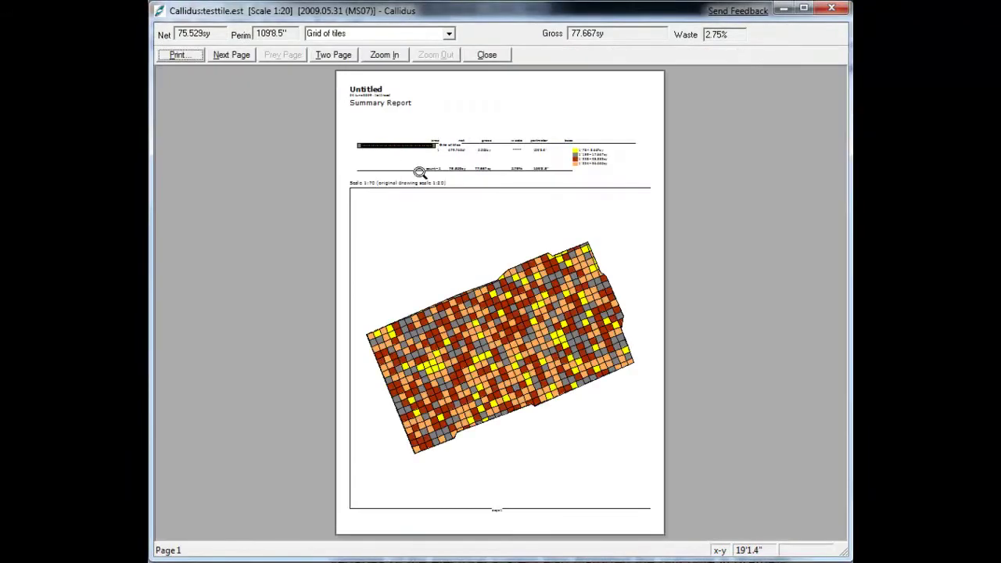
{"action": "left_click", "coordinate": [384, 56]}
{"action": "left_click", "coordinate": [384, 55]}
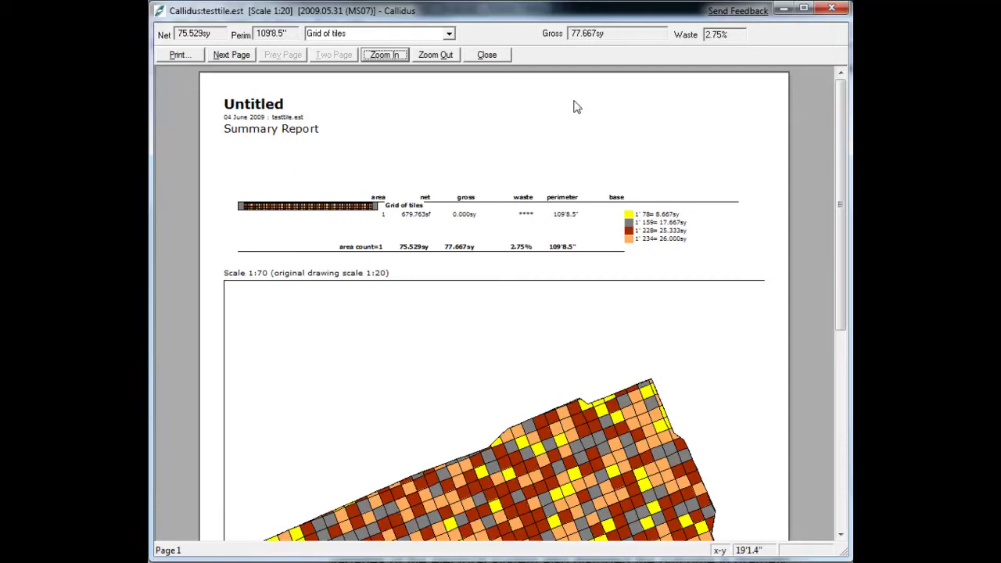
{"action": "left_click", "coordinate": [438, 61]}
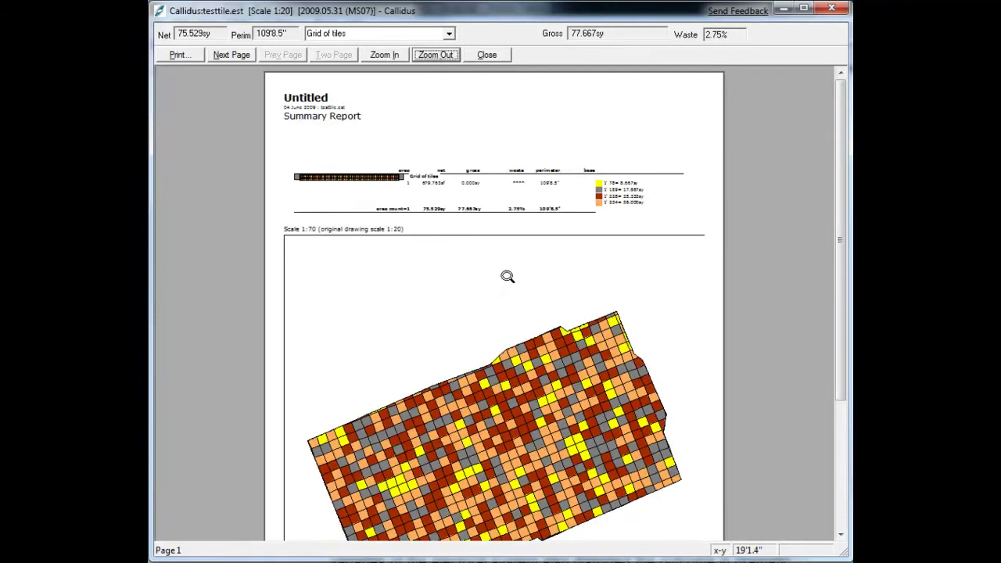
Step: Close the report preview and create a new Wood strip (random) tile material with its default dimensions
{"action": "left_click", "coordinate": [480, 58]}
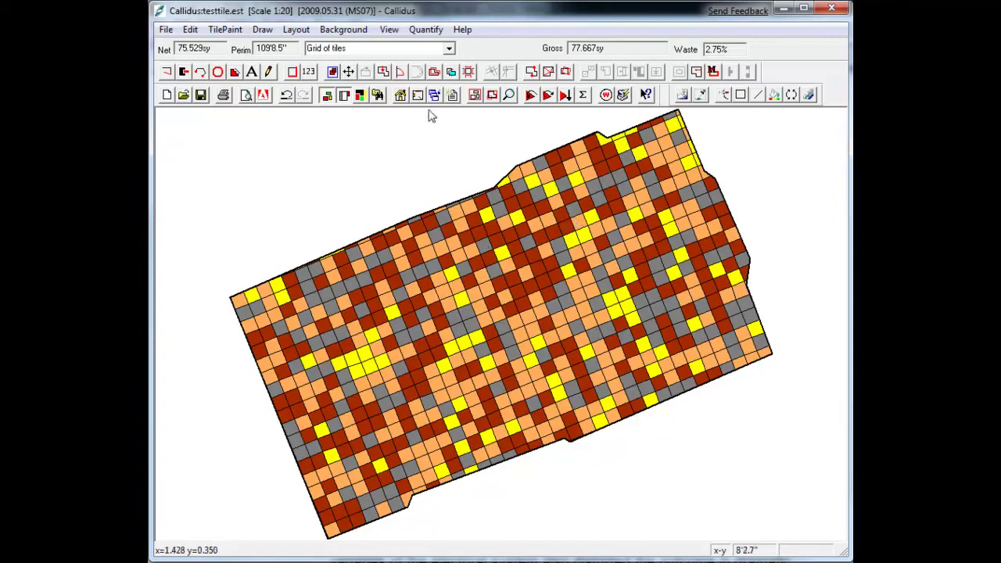
{"action": "left_click", "coordinate": [435, 95]}
{"action": "left_click", "coordinate": [419, 484]}
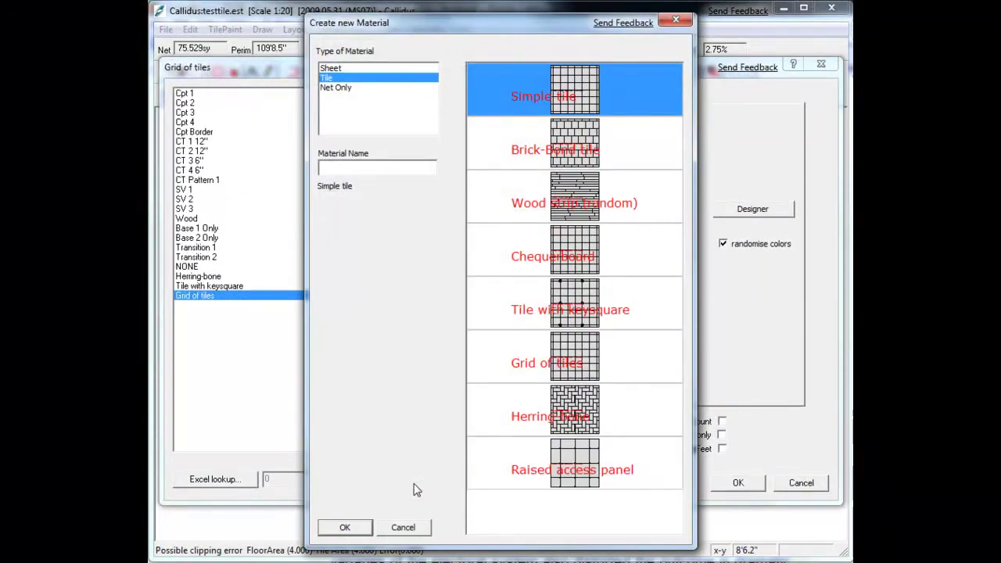
{"action": "double_click", "coordinate": [582, 187]}
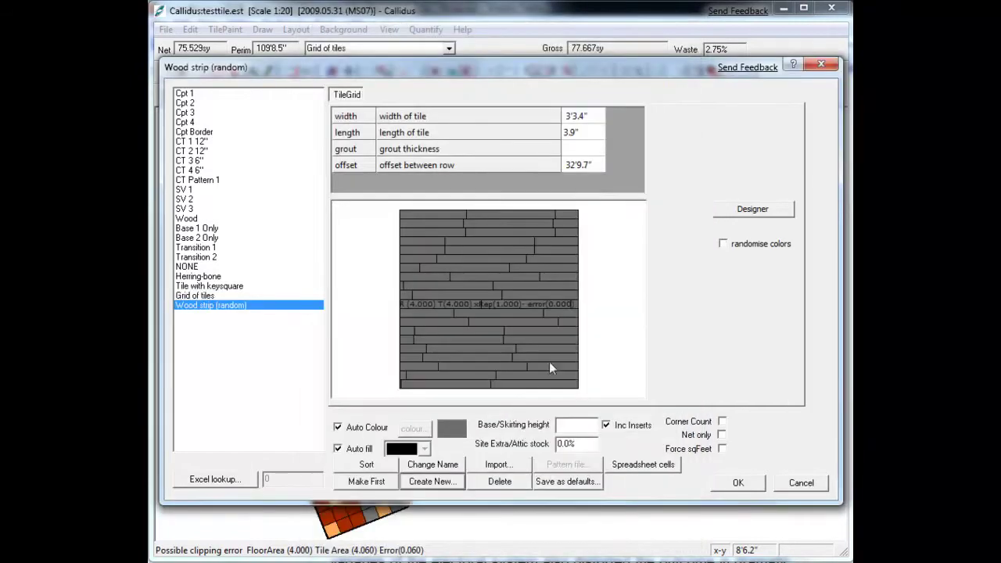
{"action": "left_click", "coordinate": [735, 484]}
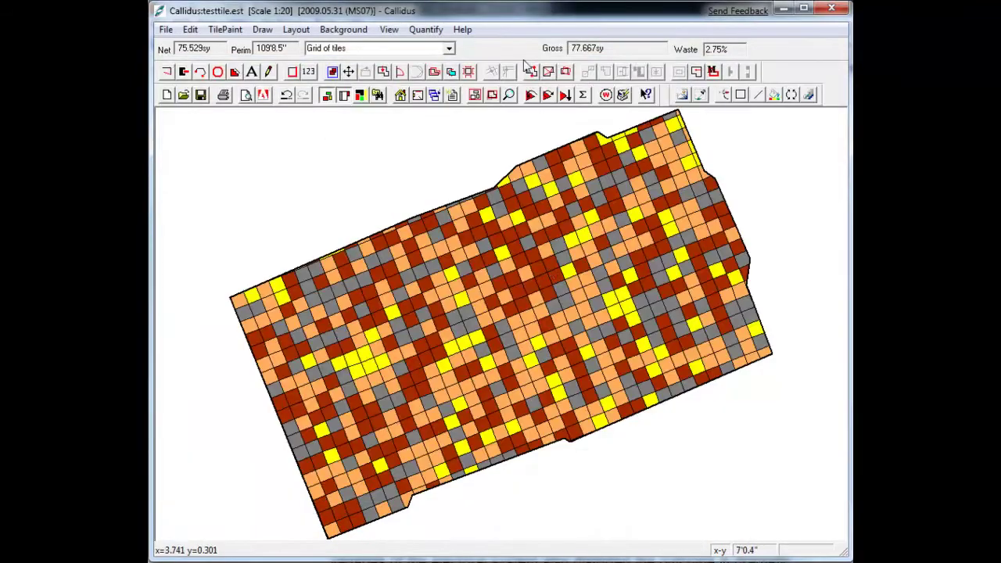
Step: Assign the Wood strip (random) product to the floor area and calculate its layout
{"action": "left_click", "coordinate": [443, 48]}
{"action": "left_click", "coordinate": [352, 273]}
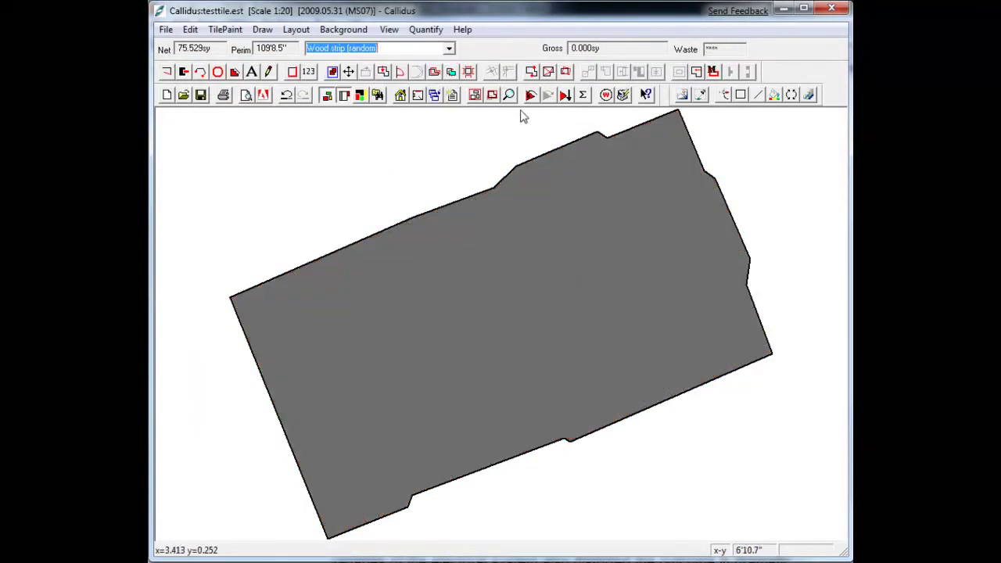
{"action": "left_click", "coordinate": [531, 96]}
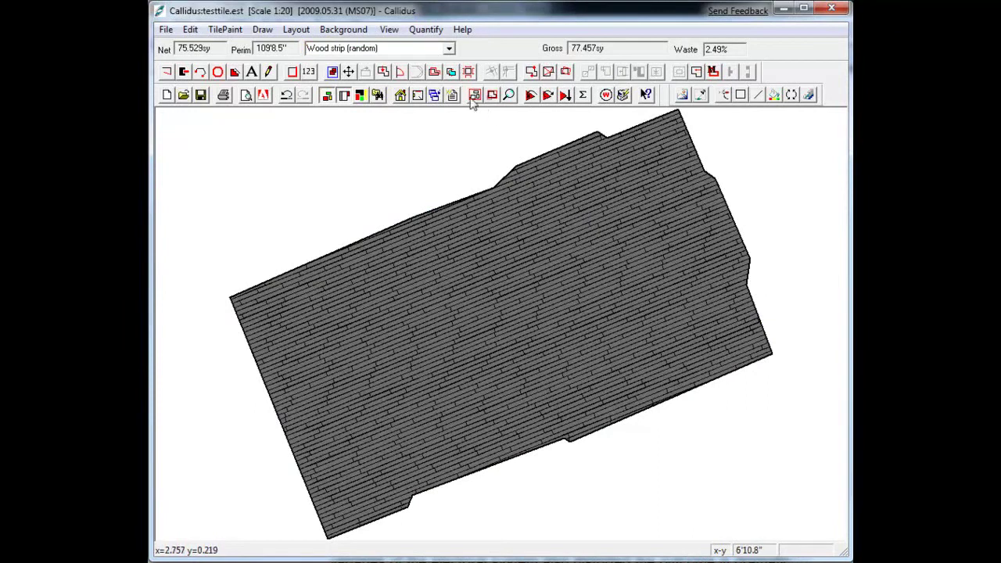
Step: Turn off Auto Colour for Wood strip (random), set its colour to light cyan and recalculate the floor layout
{"action": "left_click", "coordinate": [434, 96]}
{"action": "left_click", "coordinate": [337, 427]}
{"action": "left_click", "coordinate": [413, 428]}
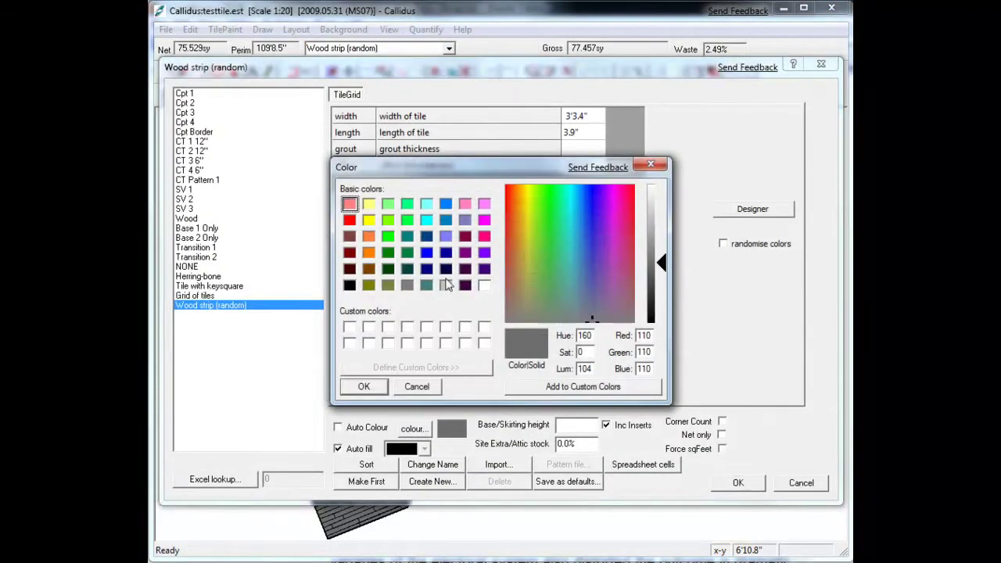
{"action": "left_click", "coordinate": [426, 204]}
{"action": "left_click", "coordinate": [364, 387]}
{"action": "left_click", "coordinate": [735, 482]}
{"action": "left_click", "coordinate": [547, 95]}
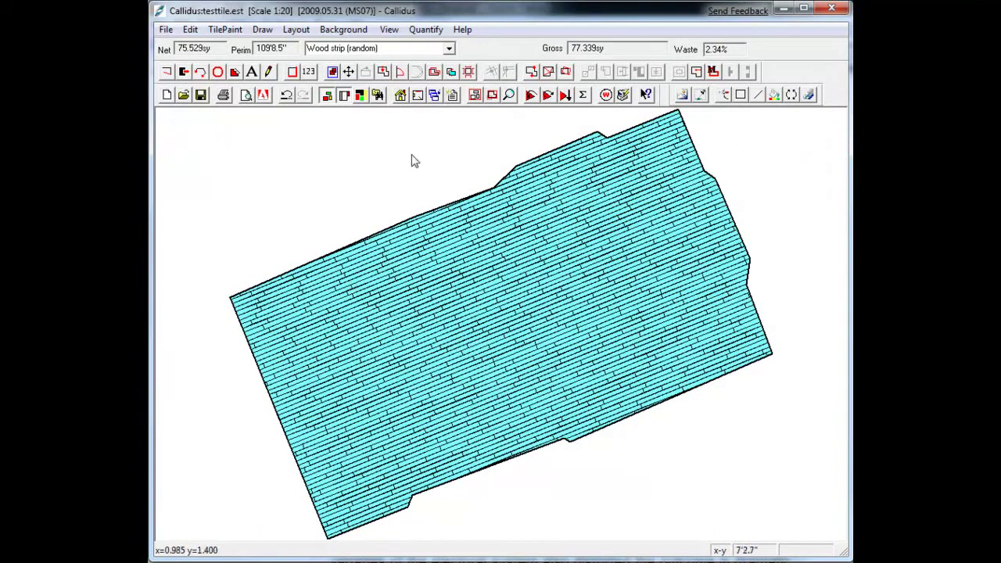
Step: Create a new Simple tile material in the product list
{"action": "left_click", "coordinate": [435, 94]}
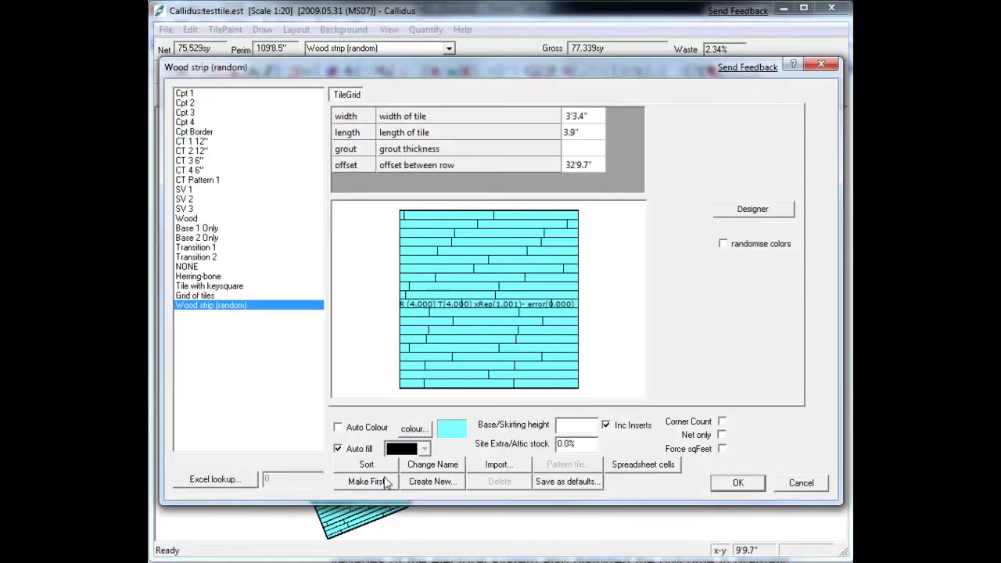
{"action": "left_click", "coordinate": [426, 482]}
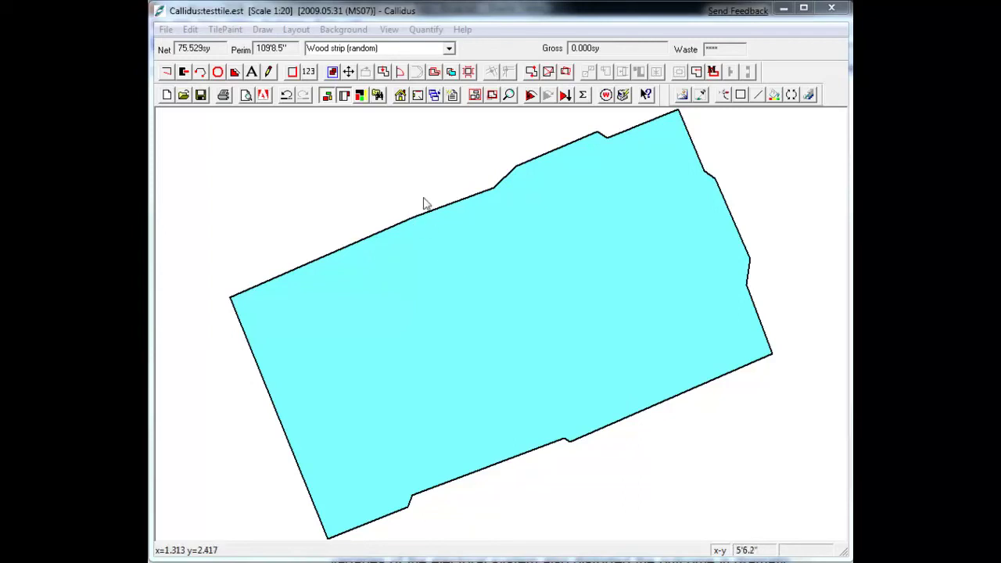
{"action": "left_click", "coordinate": [434, 96]}
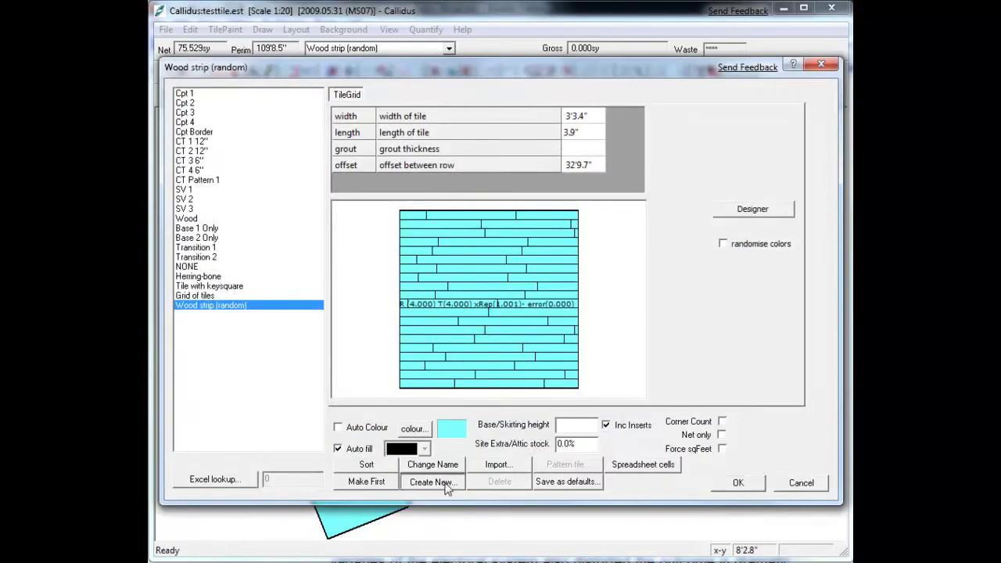
{"action": "left_click", "coordinate": [432, 482]}
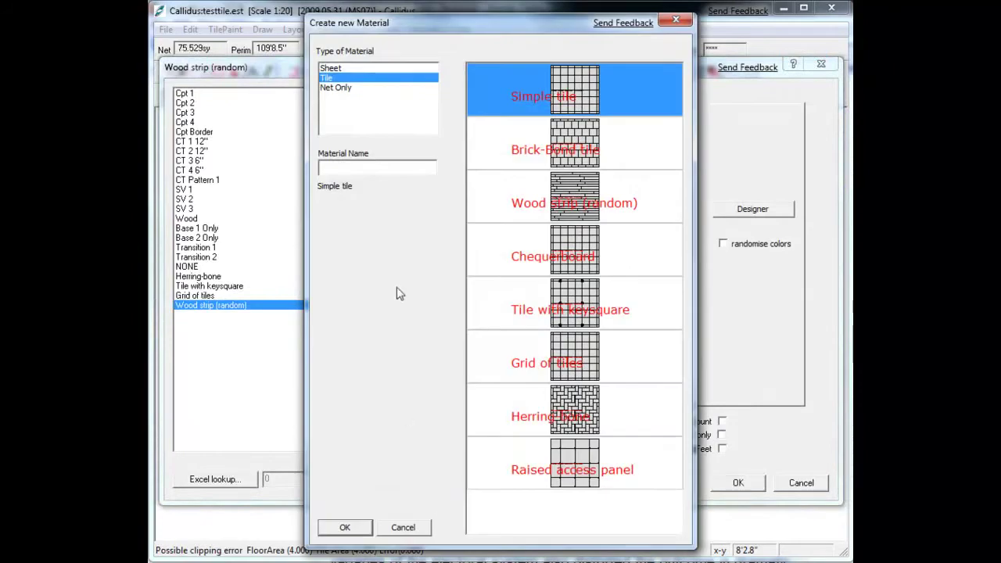
{"action": "double_click", "coordinate": [575, 102]}
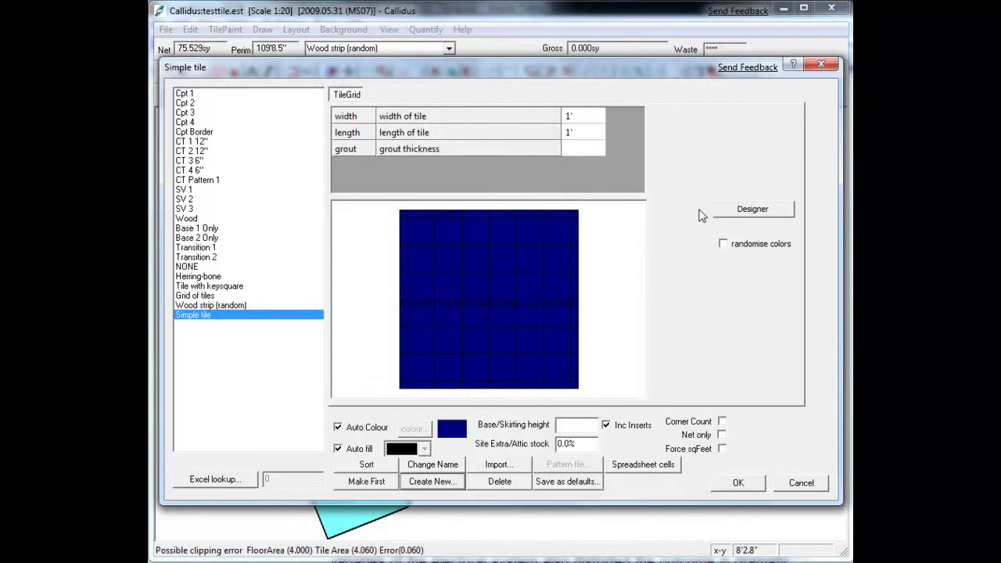
Step: Open the Simple tile pattern in the Tile Grid Designer and colour its 1' x 1' tile yellow
{"action": "left_click", "coordinate": [766, 211]}
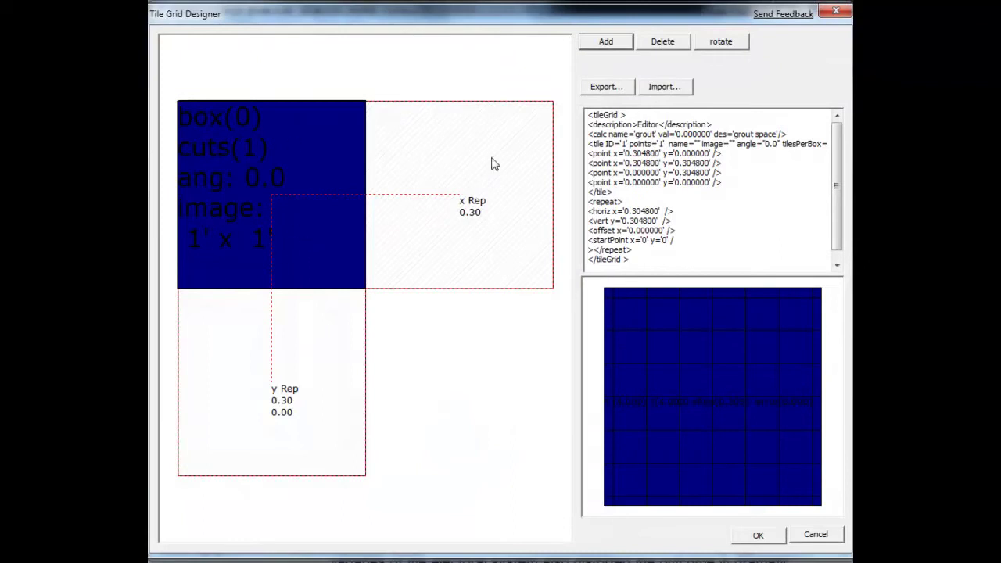
{"action": "double_click", "coordinate": [317, 215]}
{"action": "left_click", "coordinate": [487, 187]}
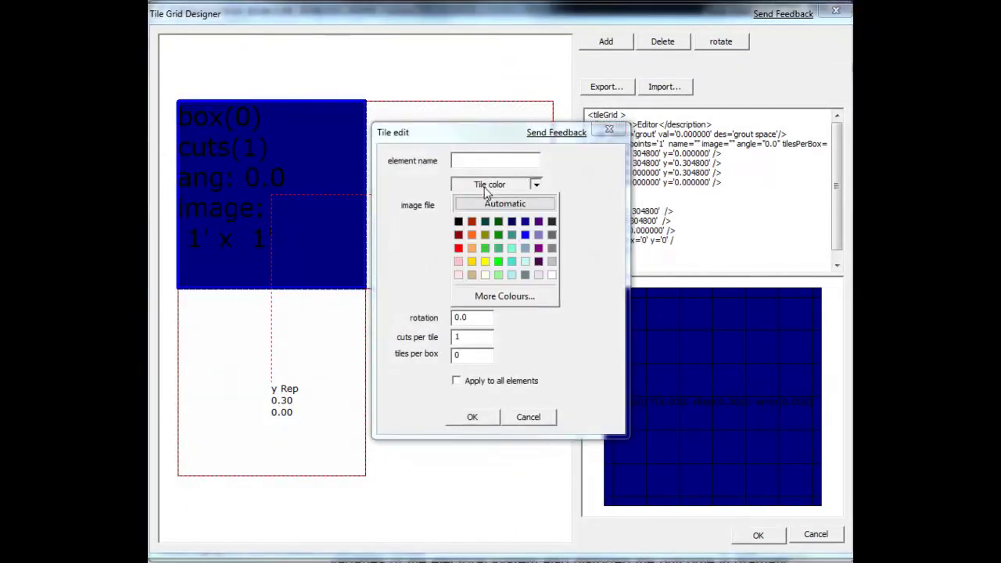
{"action": "left_click", "coordinate": [483, 260]}
{"action": "left_click", "coordinate": [464, 421]}
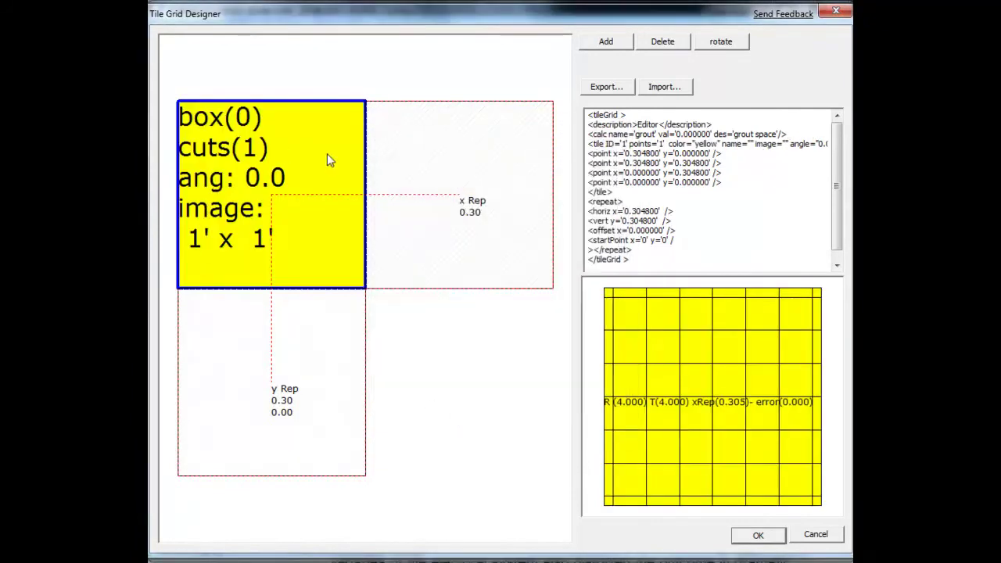
Step: Add one half-width, half-length tile element of 6.0" x 6.0" to the tile grid
{"action": "left_click", "coordinate": [617, 47]}
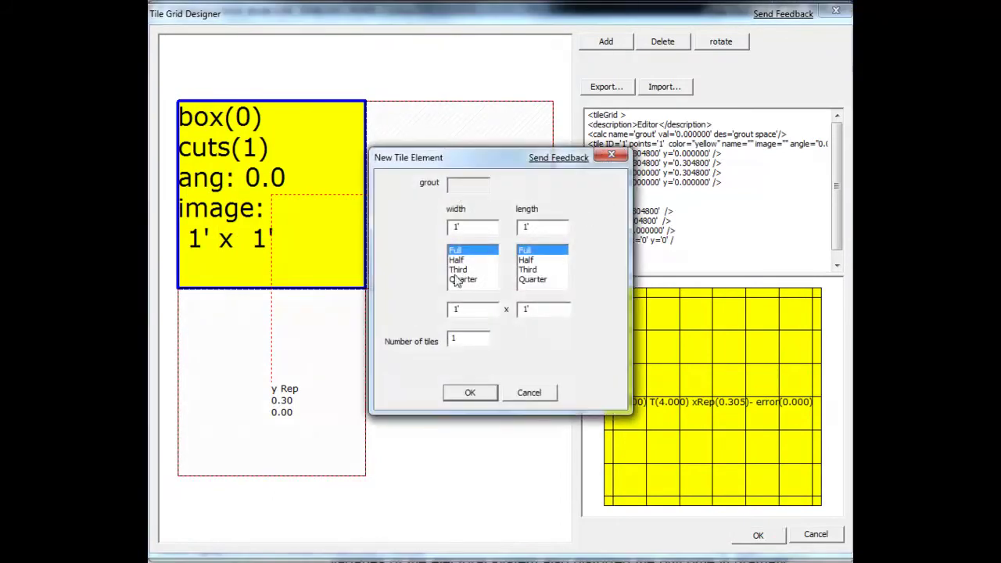
{"action": "left_click", "coordinate": [455, 259]}
{"action": "left_click", "coordinate": [526, 260]}
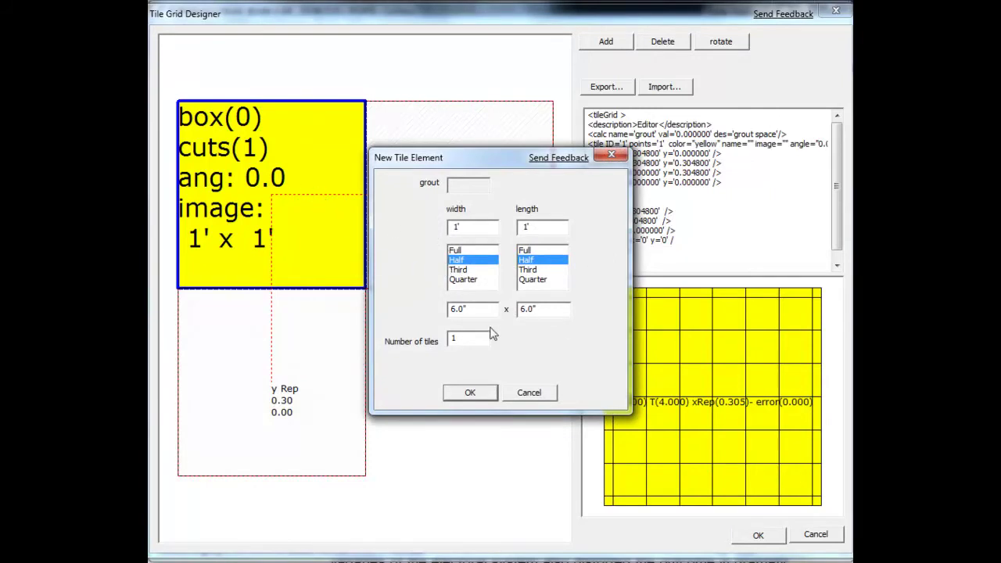
{"action": "left_click", "coordinate": [470, 392]}
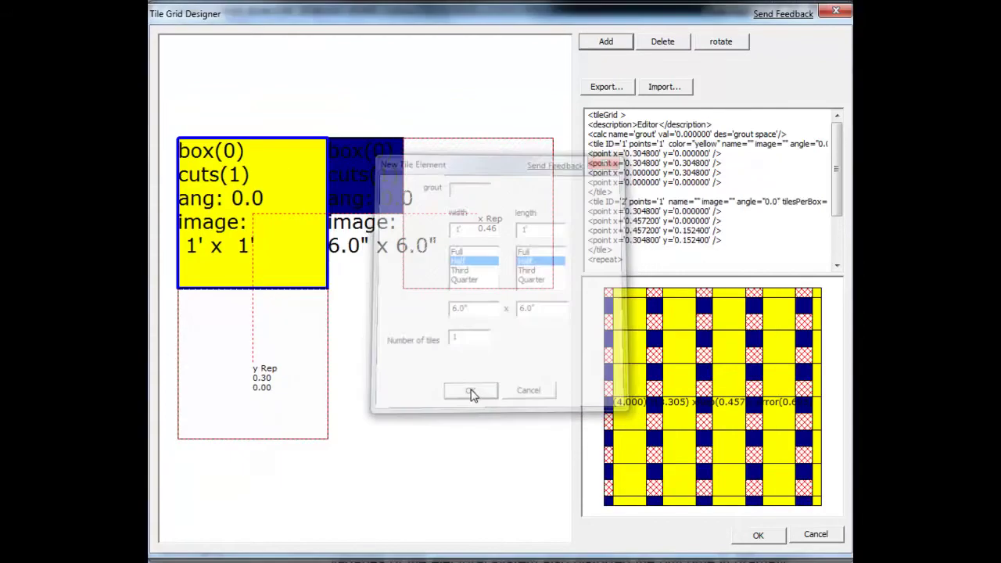
Step: Add a second 6.0" x 6.0" tile directly beneath the first small one and reduce the x repeat to about 0.46
{"action": "left_click", "coordinate": [606, 43]}
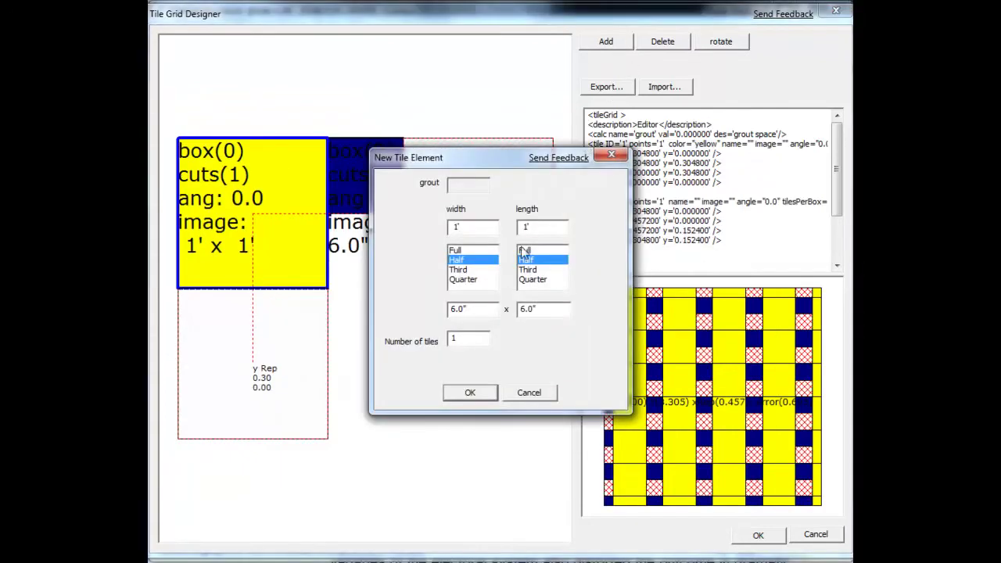
{"action": "left_click", "coordinate": [470, 393]}
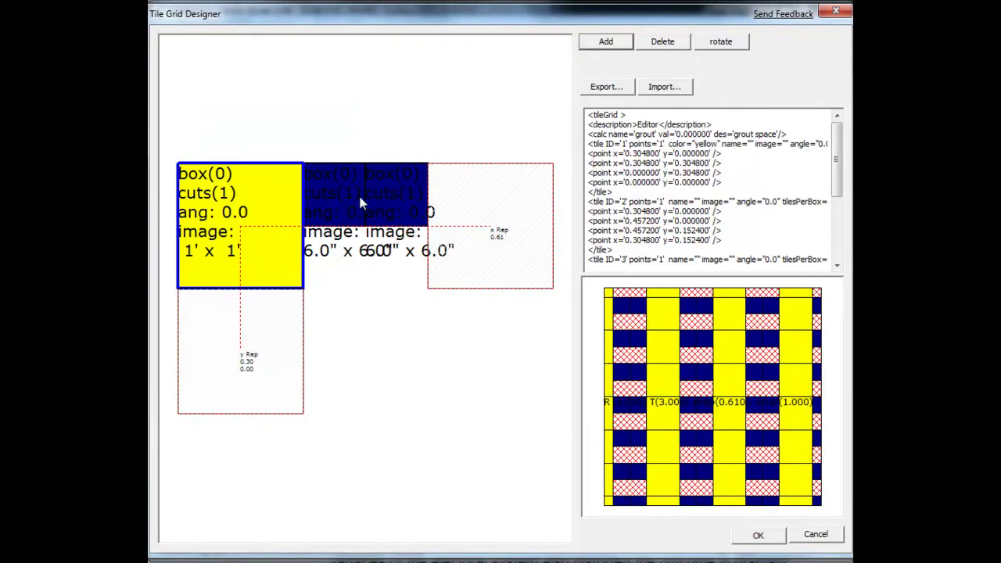
{"action": "left_click_drag", "start_coordinate": [384, 186], "coordinate": [324, 252]}
{"action": "left_click_drag", "start_coordinate": [478, 253], "coordinate": [429, 248]}
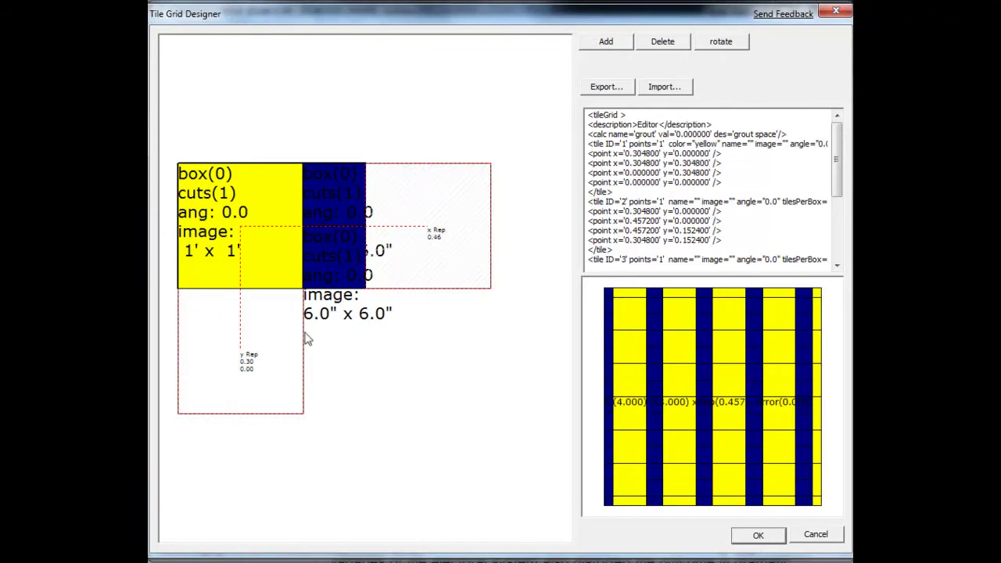
Step: Colour the upper 6.0" x 6.0" tile gold
{"action": "double_click", "coordinate": [317, 204]}
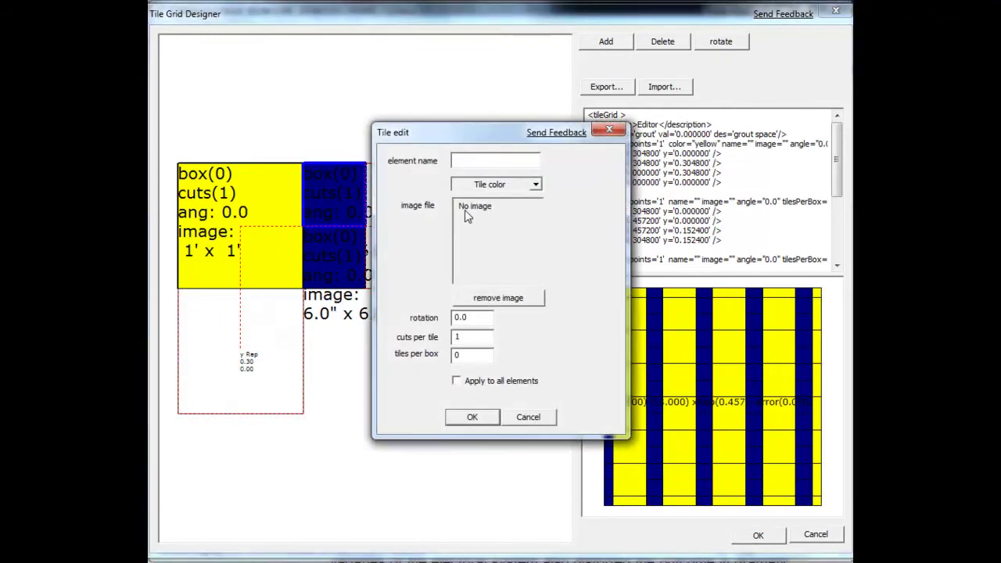
{"action": "left_click", "coordinate": [490, 184]}
{"action": "left_click", "coordinate": [485, 261]}
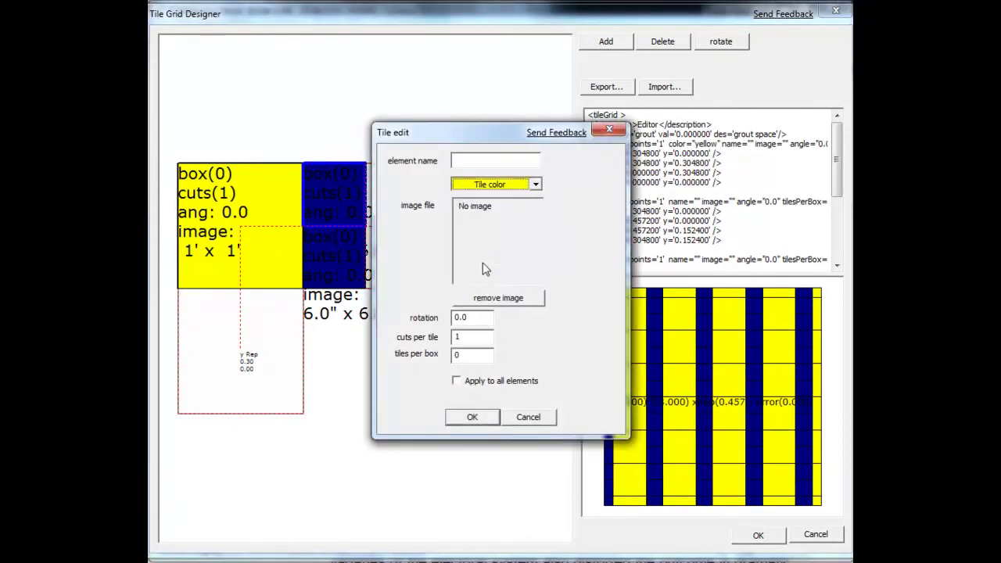
{"action": "left_click", "coordinate": [492, 184]}
{"action": "left_click", "coordinate": [472, 261]}
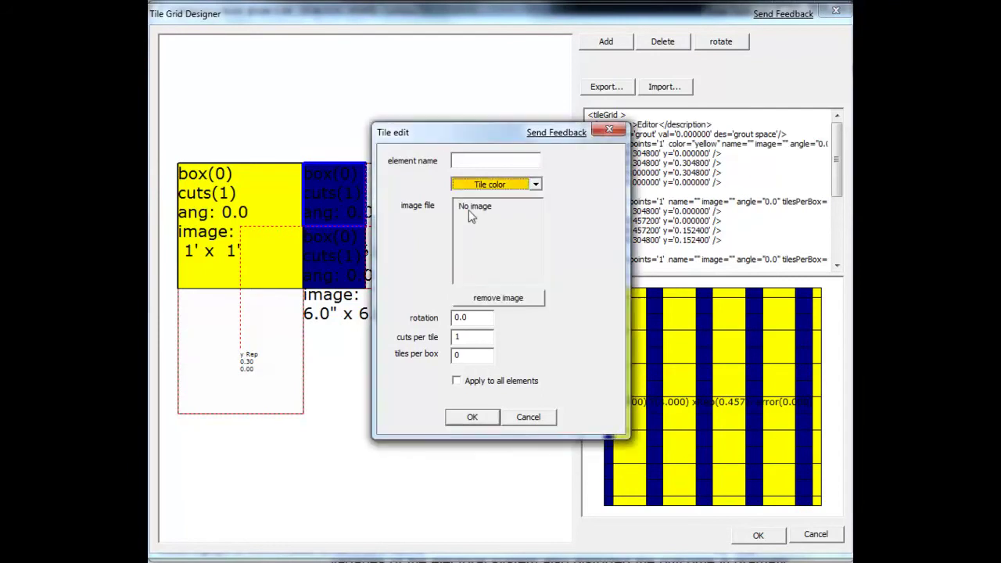
{"action": "left_click", "coordinate": [471, 417]}
Step: Colour the lower 6.0" x 6.0" tile light orange
{"action": "double_click", "coordinate": [341, 261]}
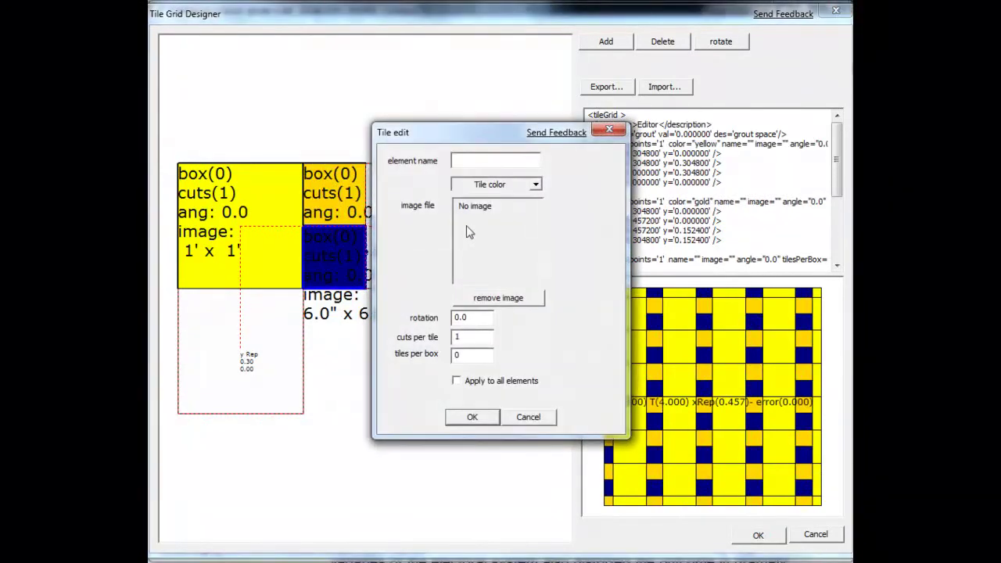
{"action": "left_click", "coordinate": [472, 189]}
{"action": "left_click", "coordinate": [471, 261]}
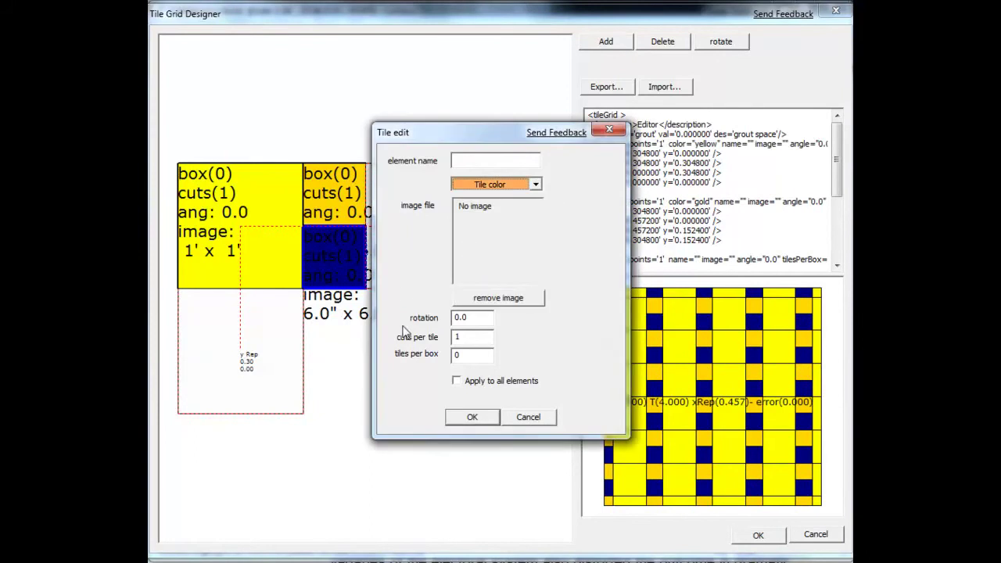
{"action": "left_click", "coordinate": [471, 417]}
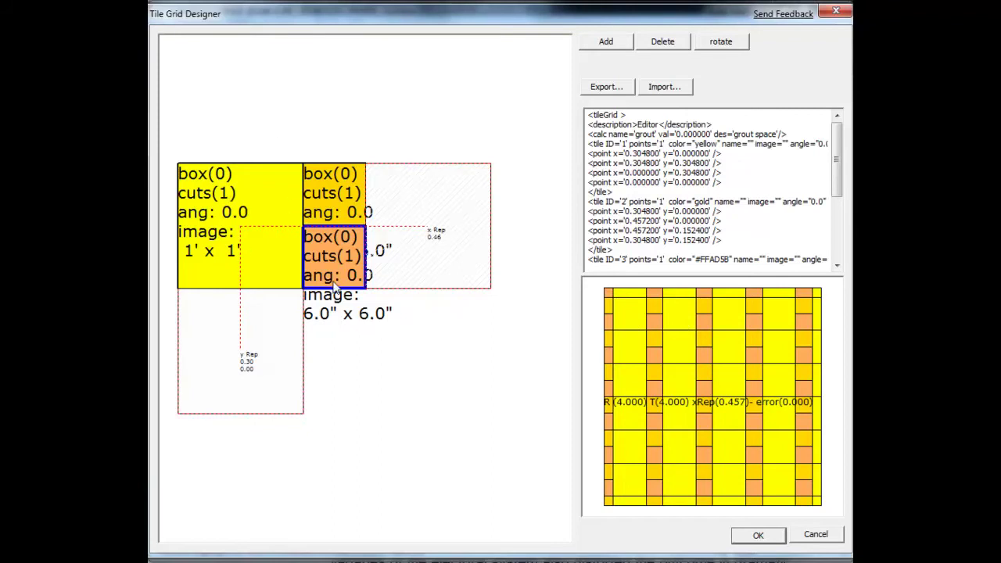
Step: Save the three-tile Simple tile design and lay that product out on the floor area
{"action": "left_click", "coordinate": [758, 538]}
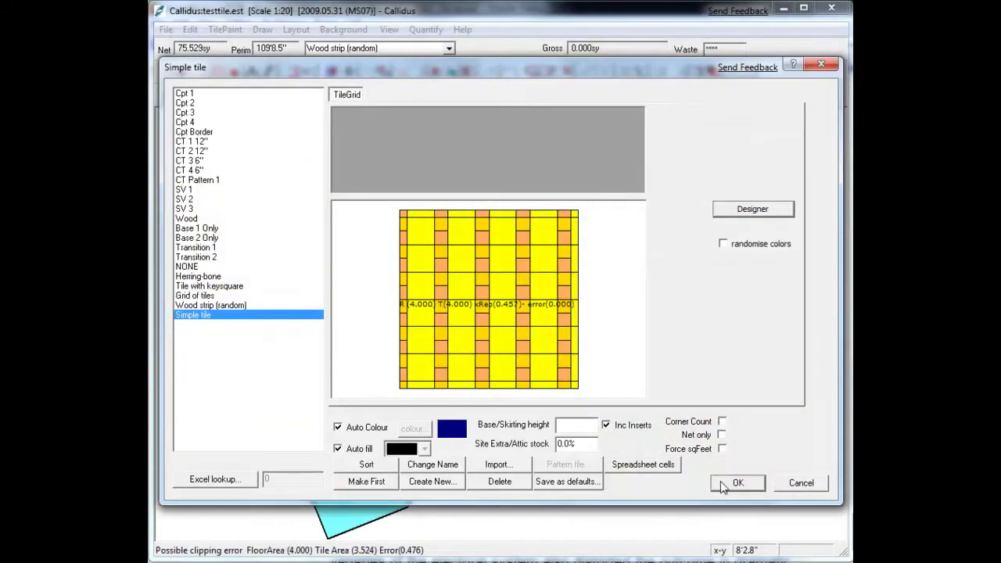
{"action": "left_click", "coordinate": [712, 485]}
{"action": "left_click", "coordinate": [449, 47]}
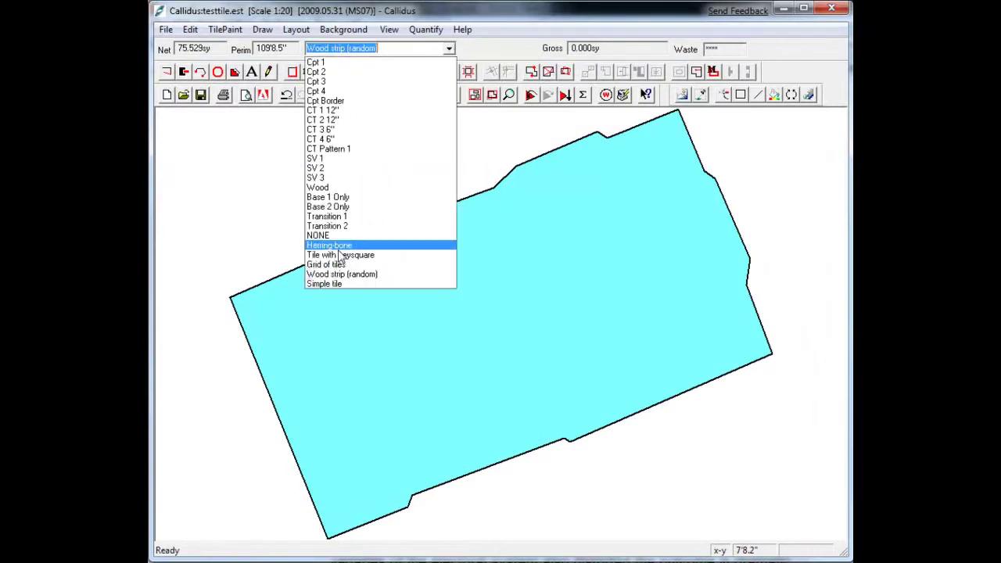
{"action": "left_click", "coordinate": [336, 285]}
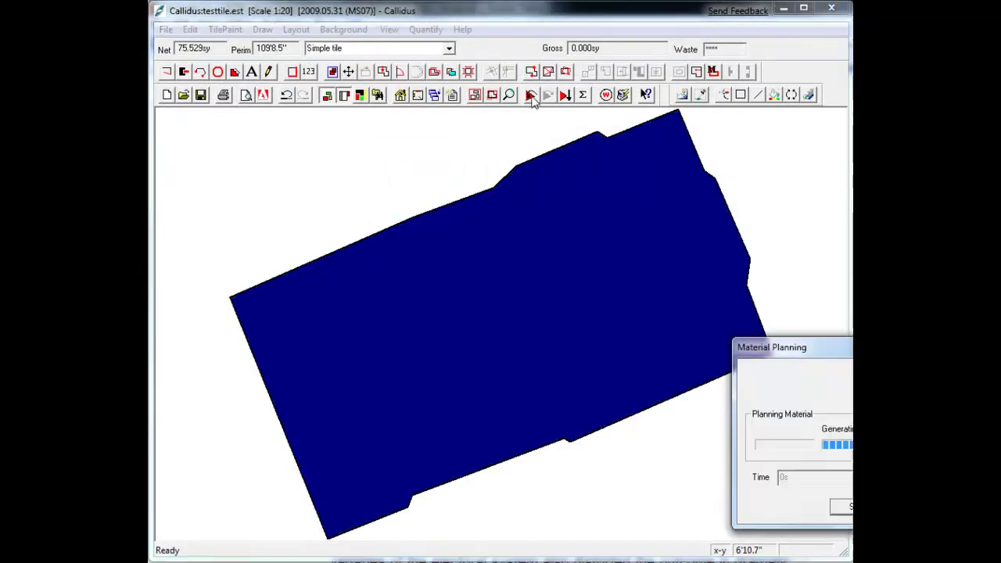
{"action": "left_click", "coordinate": [530, 95]}
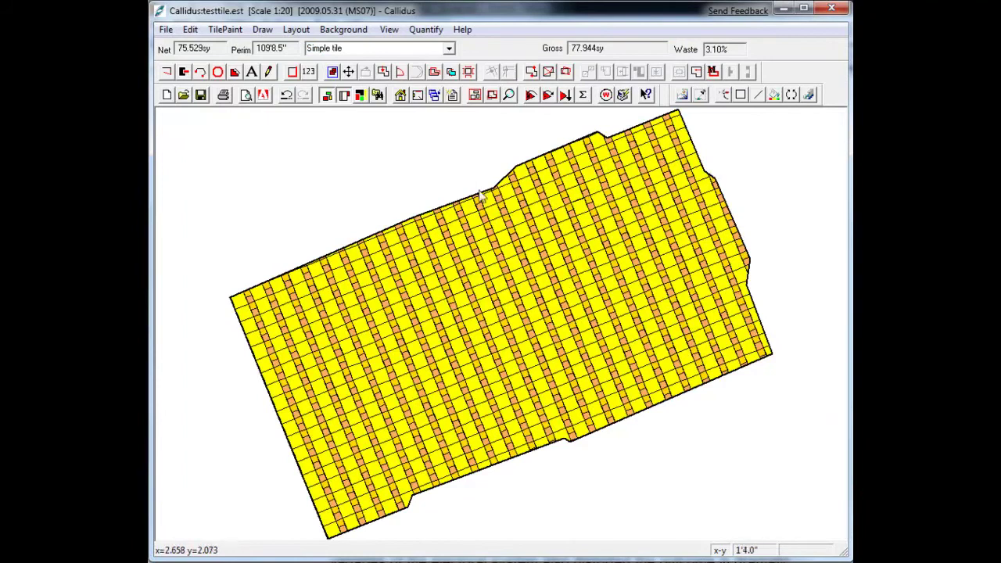
Step: Preview the Summary Report for the Simple tile floor and examine the quantities per tile size and colour
{"action": "left_click", "coordinate": [247, 101]}
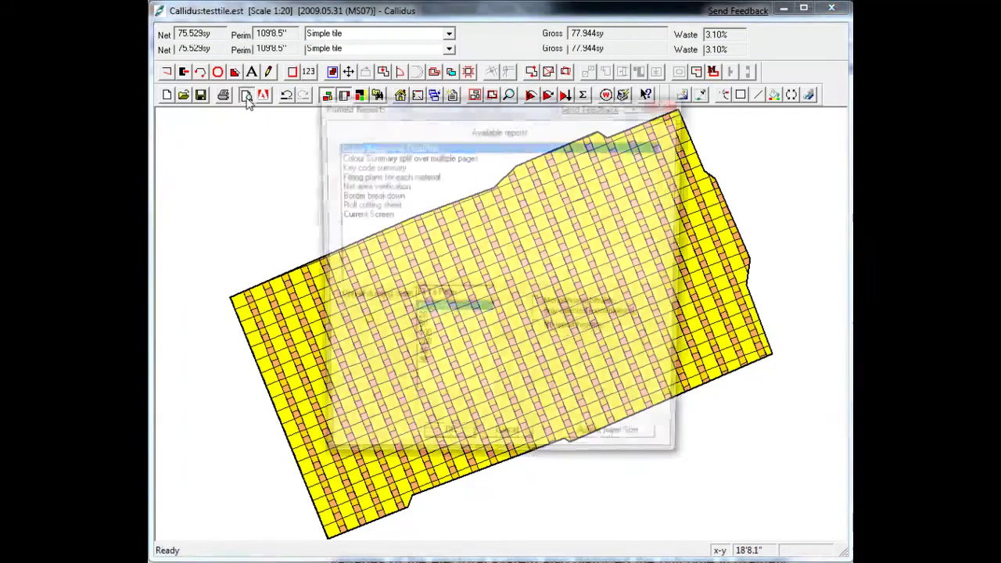
{"action": "double_click", "coordinate": [383, 155]}
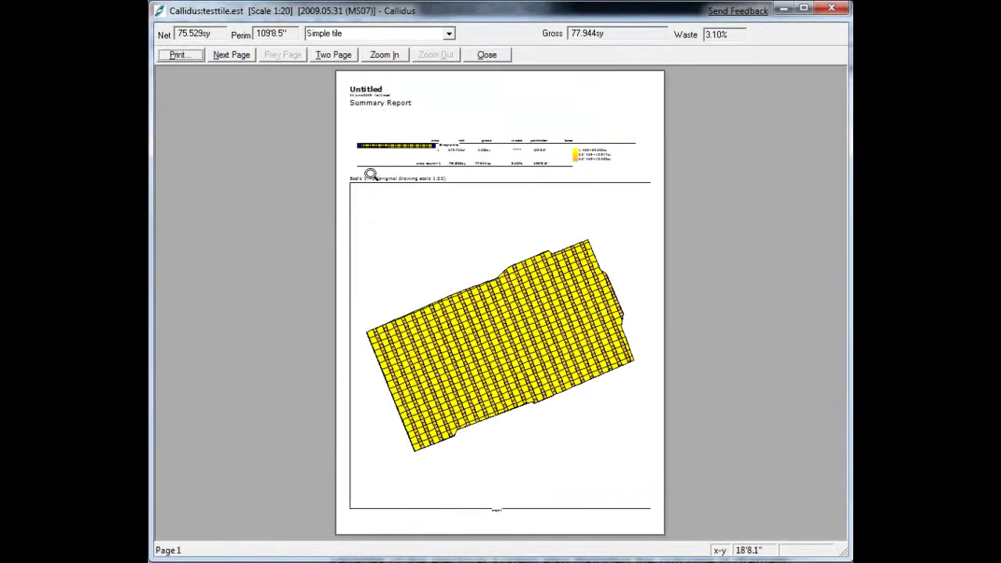
{"action": "left_click", "coordinate": [400, 57]}
{"action": "left_click", "coordinate": [399, 57]}
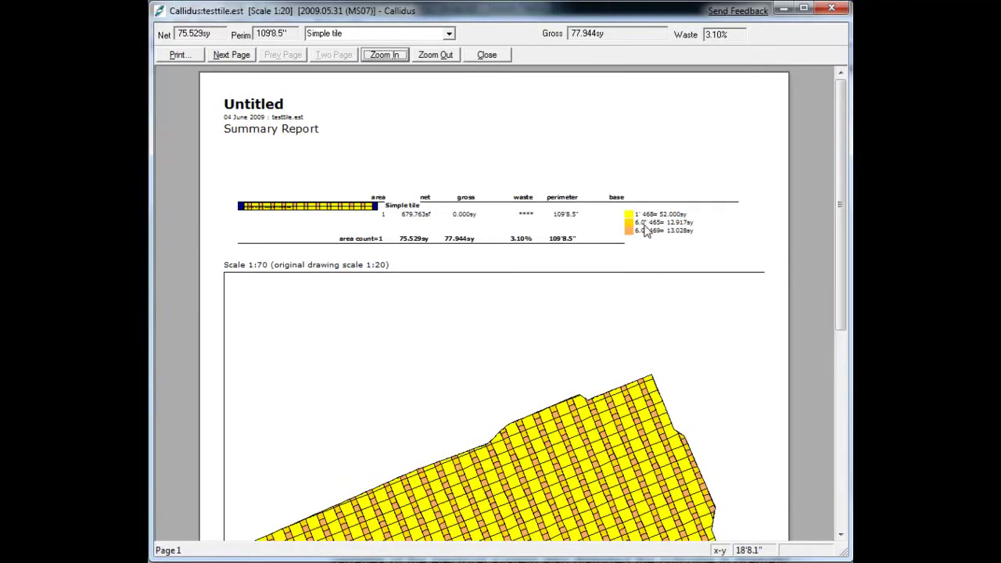
Step: Take a closer look at the quantities per tile colour in the Summary Report and return to the plan
{"action": "left_click", "coordinate": [659, 233]}
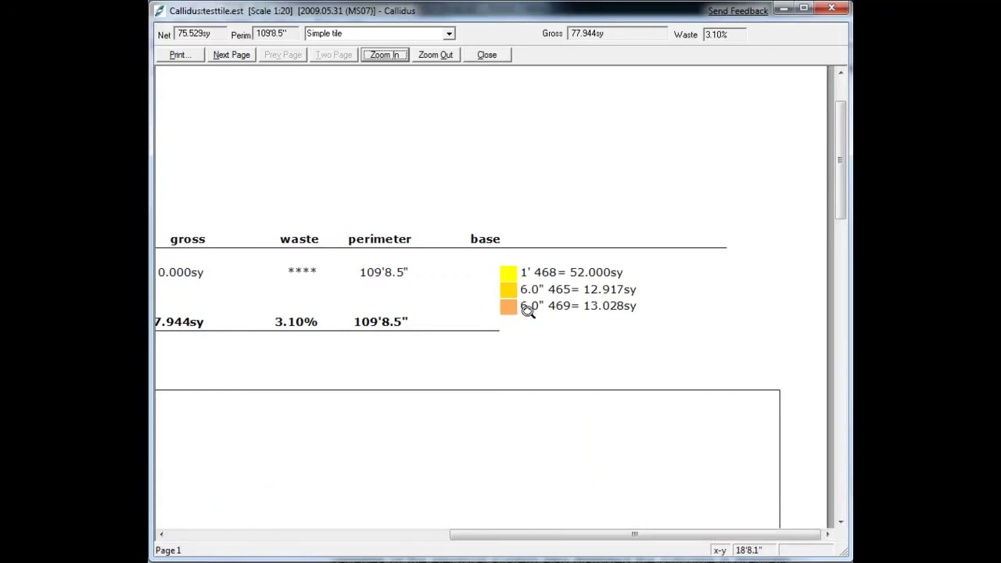
{"action": "left_click", "coordinate": [436, 54]}
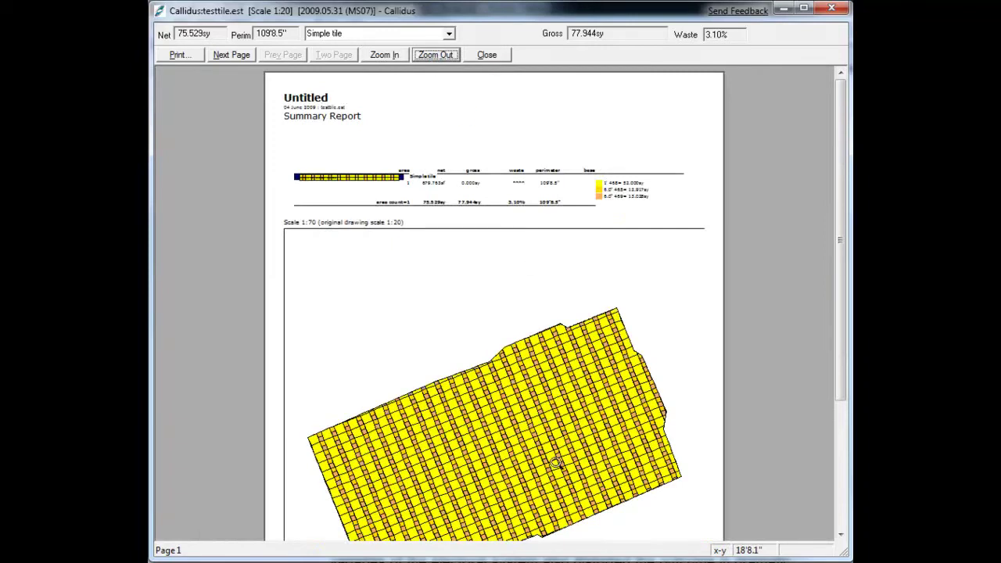
{"action": "left_click", "coordinate": [504, 61]}
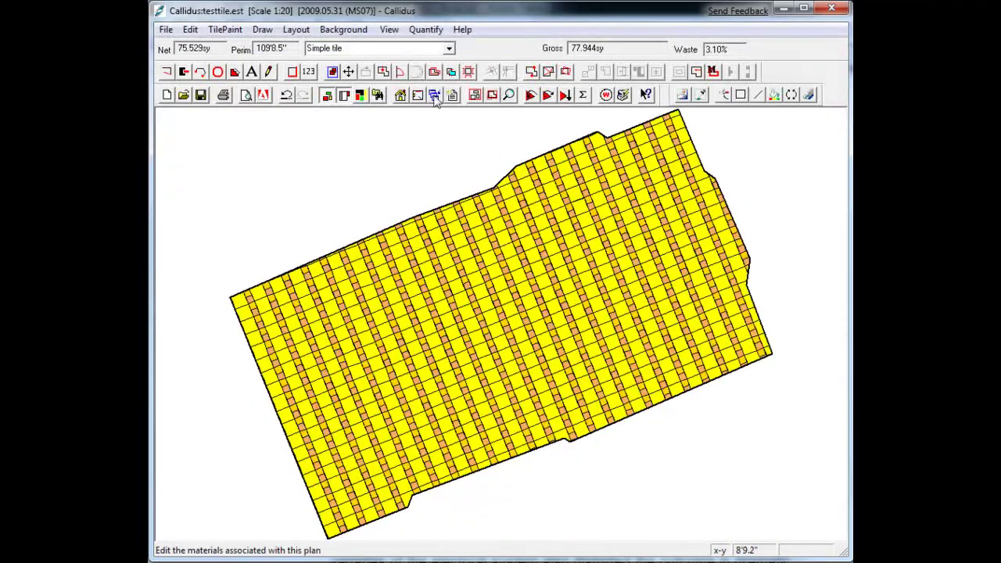
Step: Stagger the rows of the Simple tile design by setting the vertical repeat's sideways offset to 0.15
{"action": "left_click", "coordinate": [435, 98]}
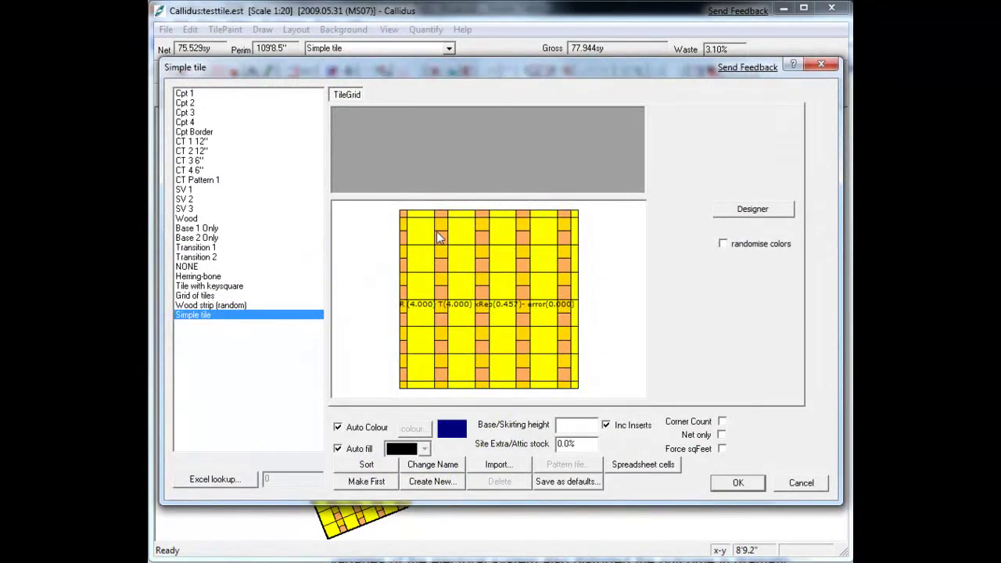
{"action": "left_click", "coordinate": [751, 211]}
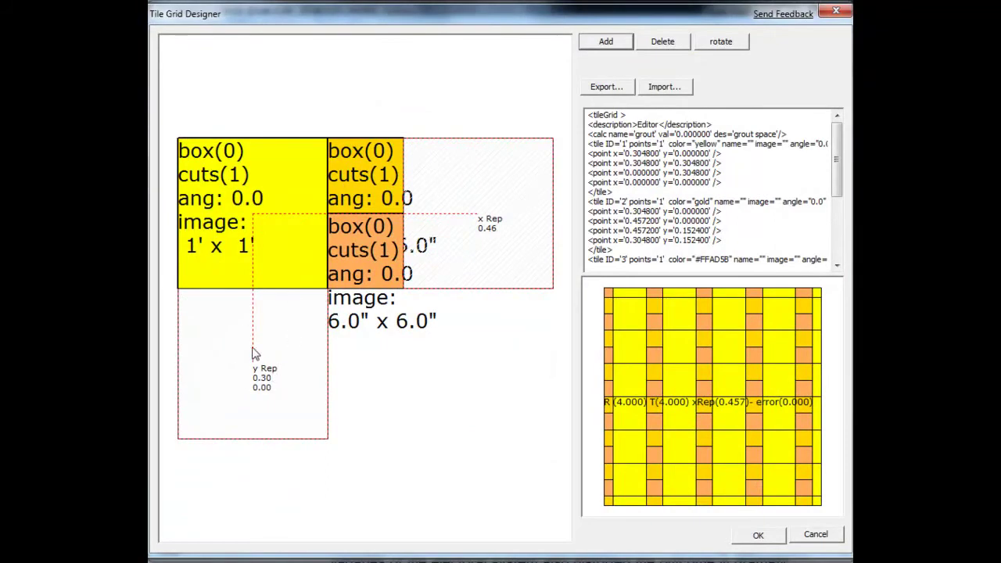
{"action": "mouse_move", "coordinate": [255, 351]}
{"action": "left_mouse_down"}
{"action": "mouse_move", "coordinate": [258, 404]}
{"action": "mouse_move", "coordinate": [253, 351]}
{"action": "left_mouse_up"}
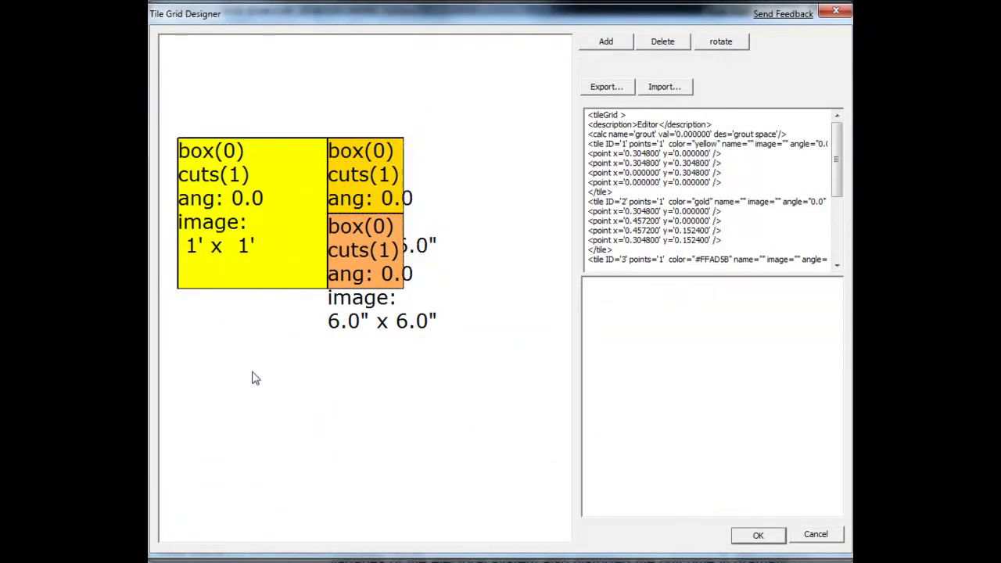
{"action": "left_click", "coordinate": [241, 199]}
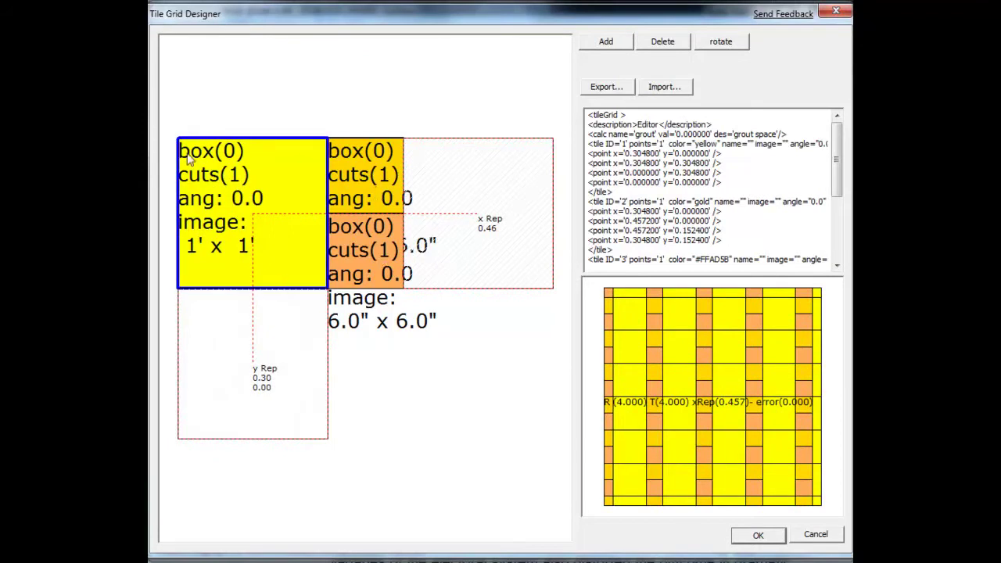
{"action": "left_click", "coordinate": [246, 218]}
{"action": "left_click_drag", "start_coordinate": [238, 347], "coordinate": [383, 347]}
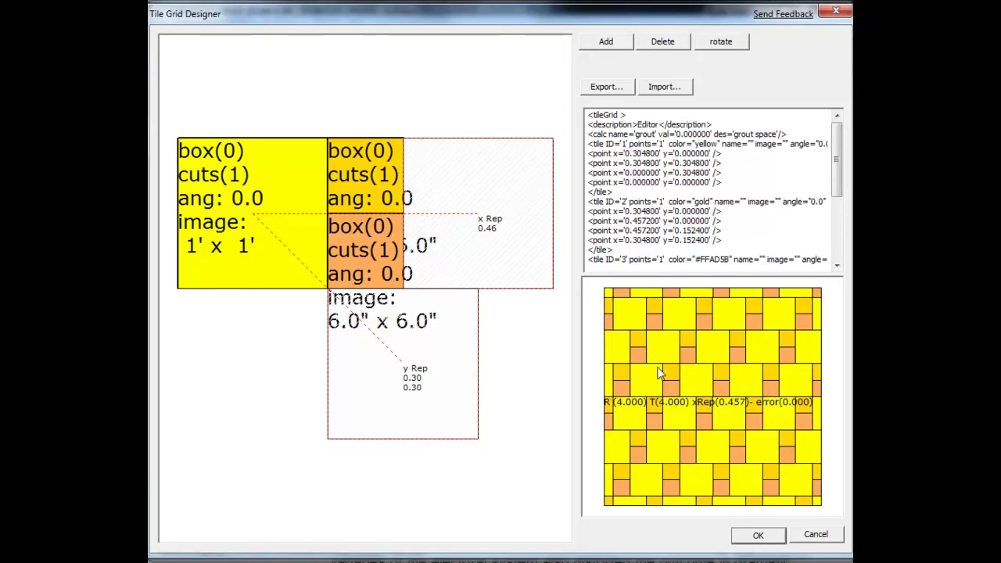
{"action": "mouse_move", "coordinate": [359, 355]}
{"action": "left_mouse_down"}
{"action": "mouse_move", "coordinate": [473, 362]}
{"action": "mouse_move", "coordinate": [431, 362]}
{"action": "mouse_move", "coordinate": [418, 347]}
{"action": "mouse_move", "coordinate": [393, 351]}
{"action": "mouse_move", "coordinate": [404, 359]}
{"action": "mouse_move", "coordinate": [365, 360]}
{"action": "left_mouse_up"}
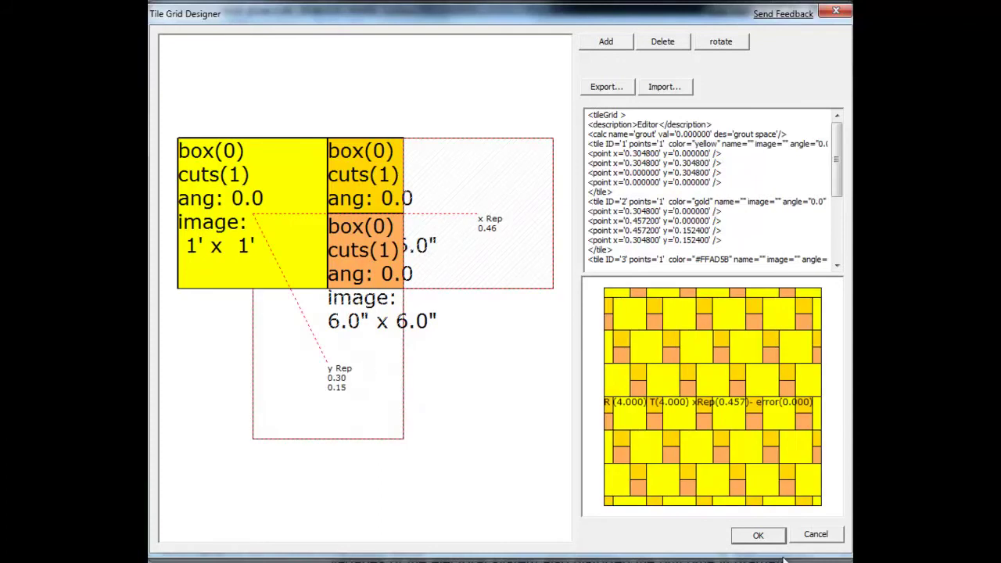
Step: Save the staggered Simple tile design and recalculate the tile layout of the floor area
{"action": "left_click", "coordinate": [758, 535]}
{"action": "left_click", "coordinate": [736, 484]}
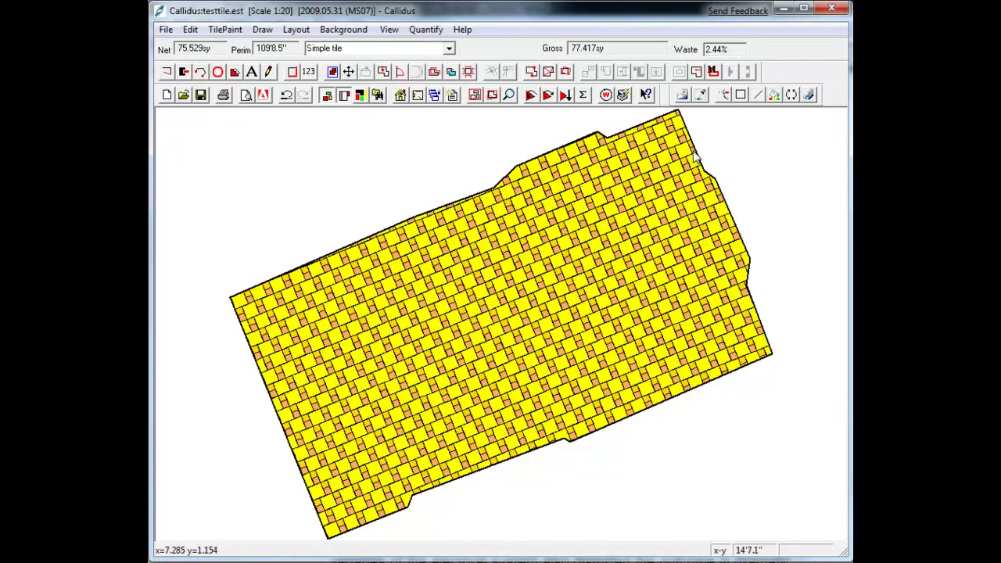
{"action": "left_click", "coordinate": [746, 275]}
{"action": "left_click", "coordinate": [531, 94]}
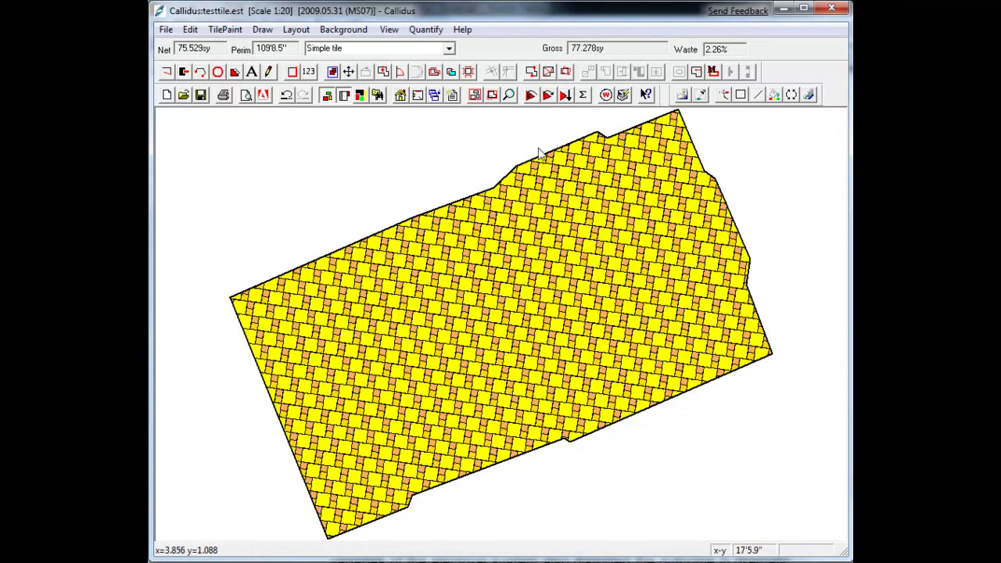
Step: Reopen the Simple tile design and increase the vertical repeat to 0.46, keeping the 0.15 offset
{"action": "left_click", "coordinate": [436, 95]}
{"action": "left_click", "coordinate": [725, 215]}
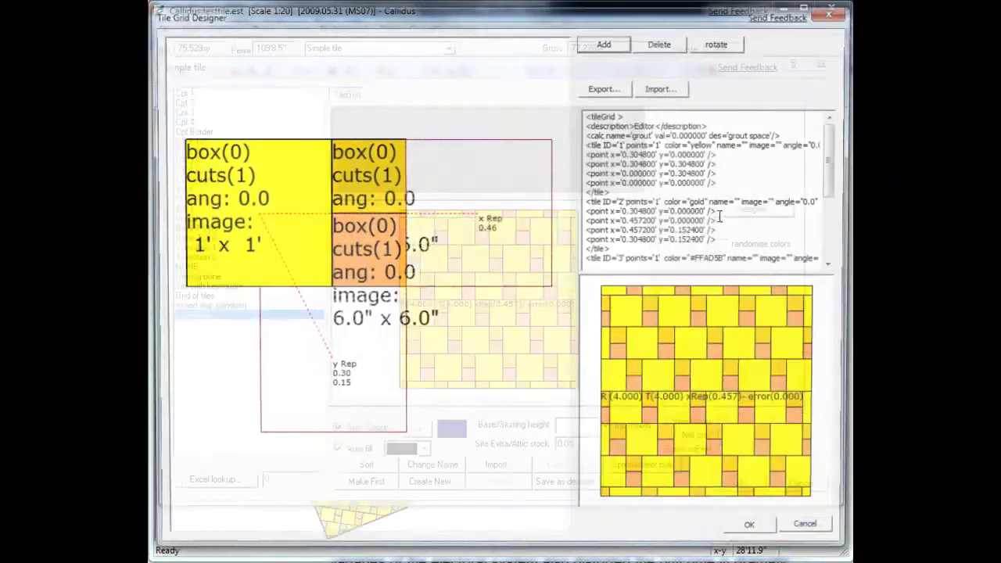
{"action": "left_click_drag", "start_coordinate": [320, 357], "coordinate": [308, 429]}
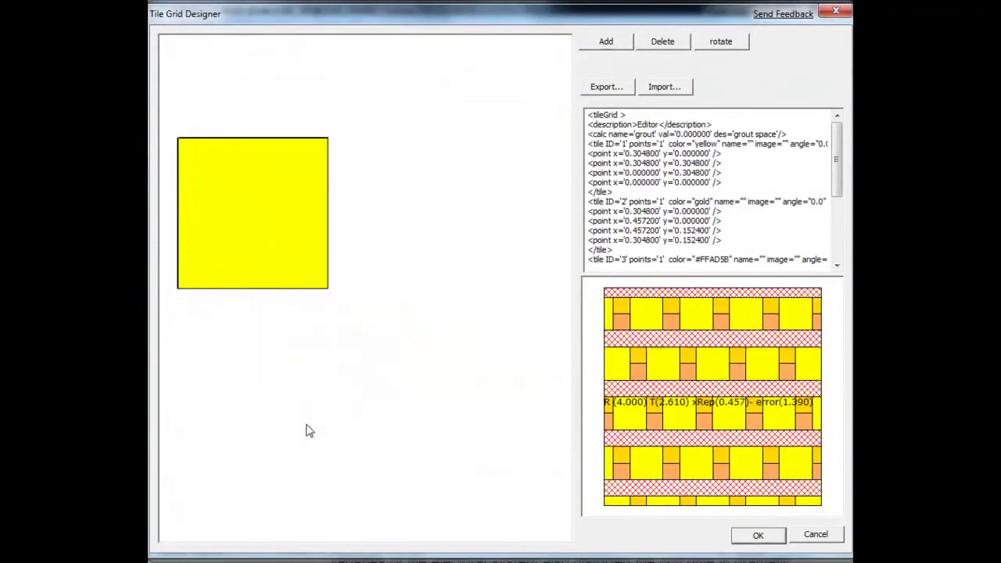
{"action": "left_click", "coordinate": [294, 250]}
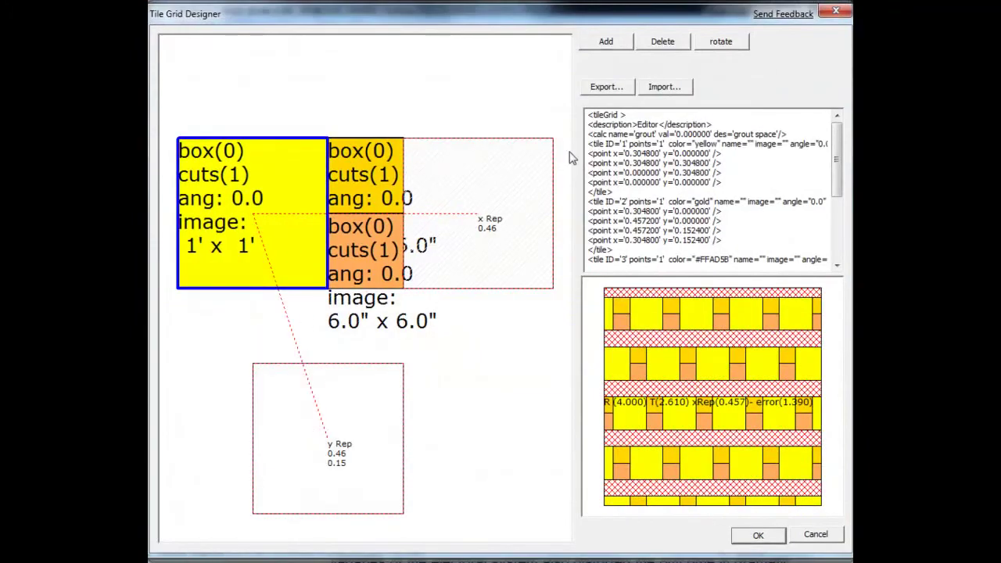
Step: Add a full-width, half-length tile (1' x 6.0") and place it directly beneath the existing tiles, flush with their outer edge
{"action": "left_click", "coordinate": [610, 43]}
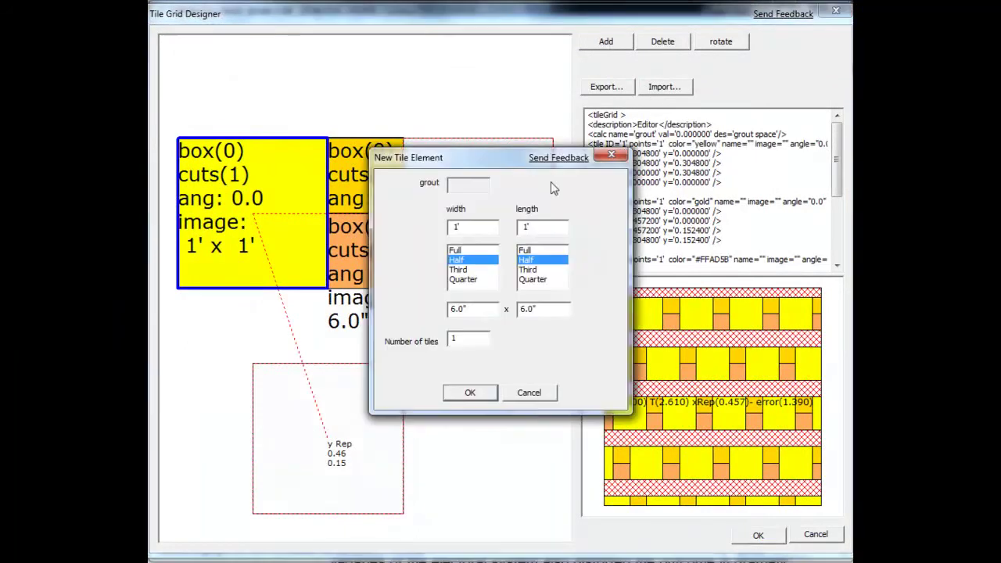
{"action": "left_click", "coordinate": [458, 251]}
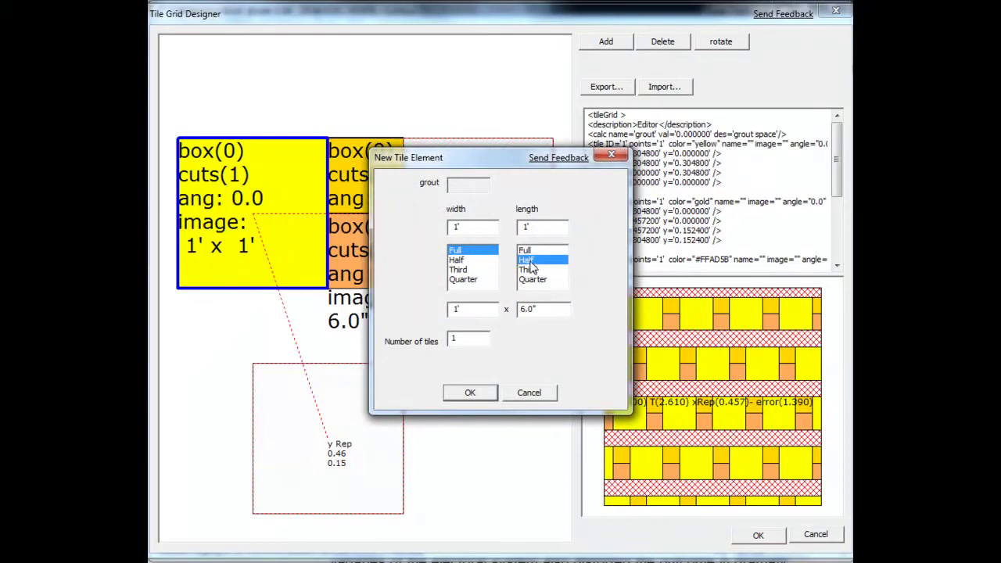
{"action": "left_click", "coordinate": [469, 390]}
{"action": "left_click_drag", "start_coordinate": [410, 186], "coordinate": [305, 303]}
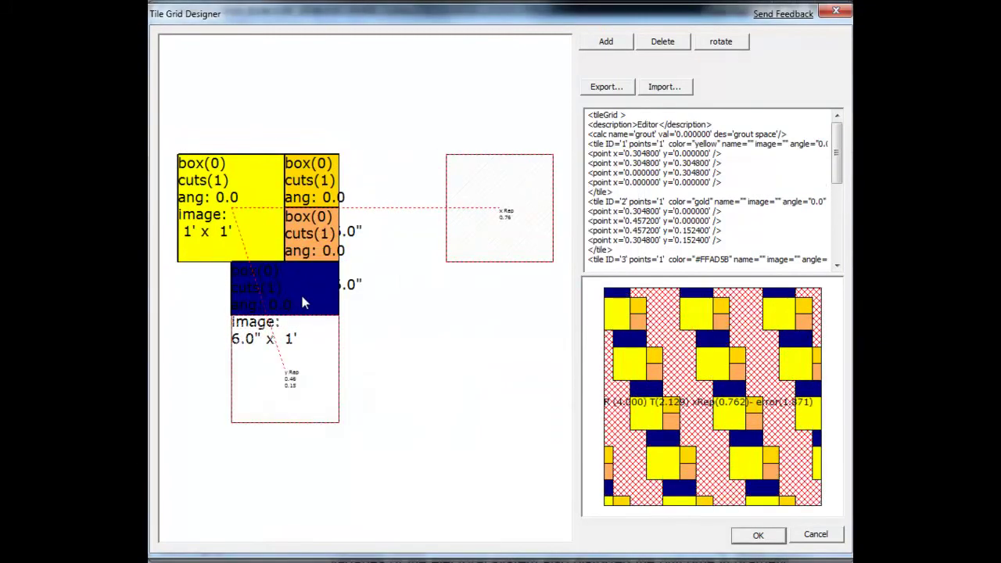
Step: Add a 6.0" x 6.0" tile beside the navy tile, below the 1' tile, and set the horizontal repeat to 0.46
{"action": "left_click", "coordinate": [600, 47]}
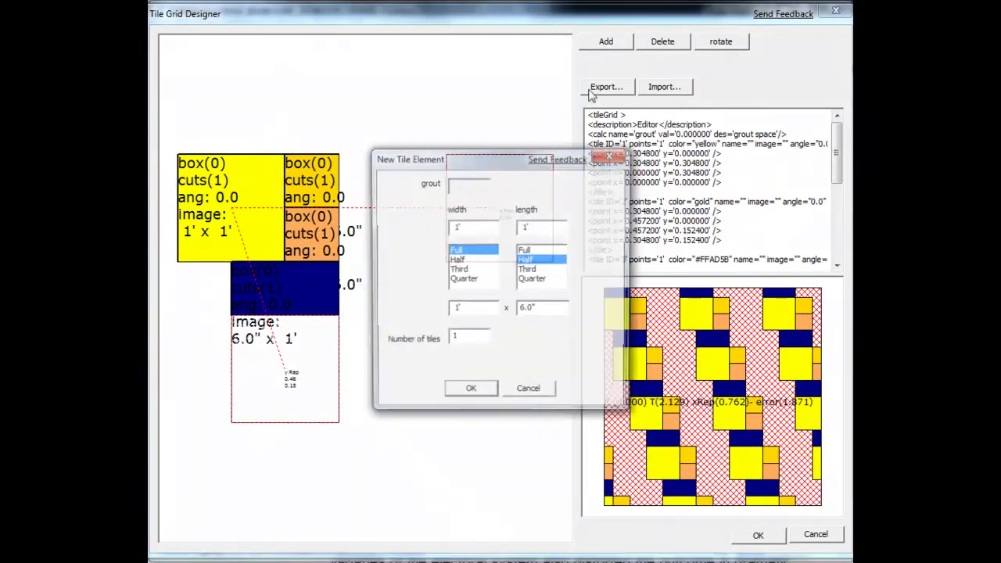
{"action": "left_click", "coordinate": [469, 260]}
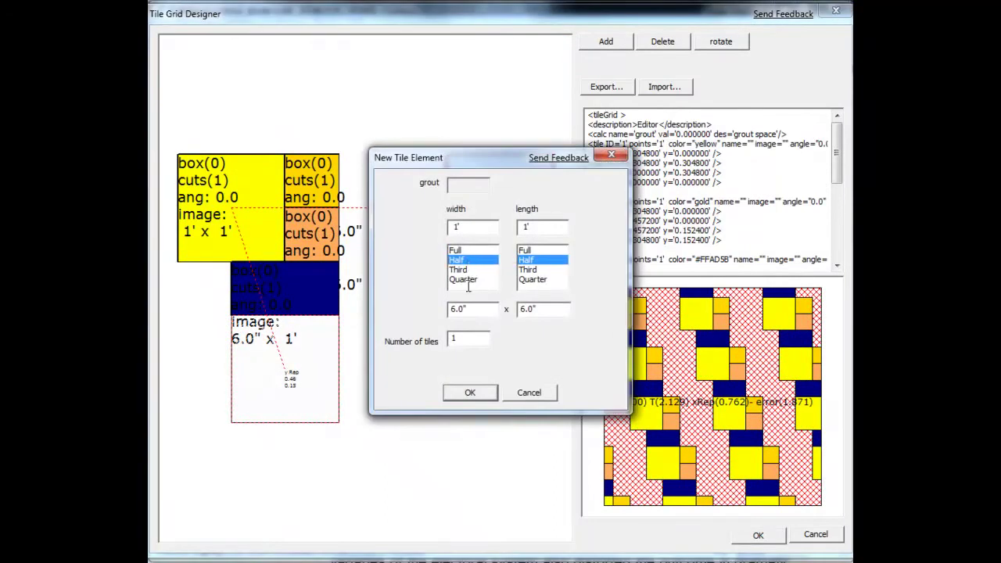
{"action": "left_click", "coordinate": [469, 392]}
{"action": "left_click_drag", "start_coordinate": [356, 200], "coordinate": [210, 278]}
{"action": "left_click_drag", "start_coordinate": [534, 241], "coordinate": [418, 235]}
Step: Colour the new 6.0" x 6.0" tile beside the navy tile light green
{"action": "double_click", "coordinate": [213, 290]}
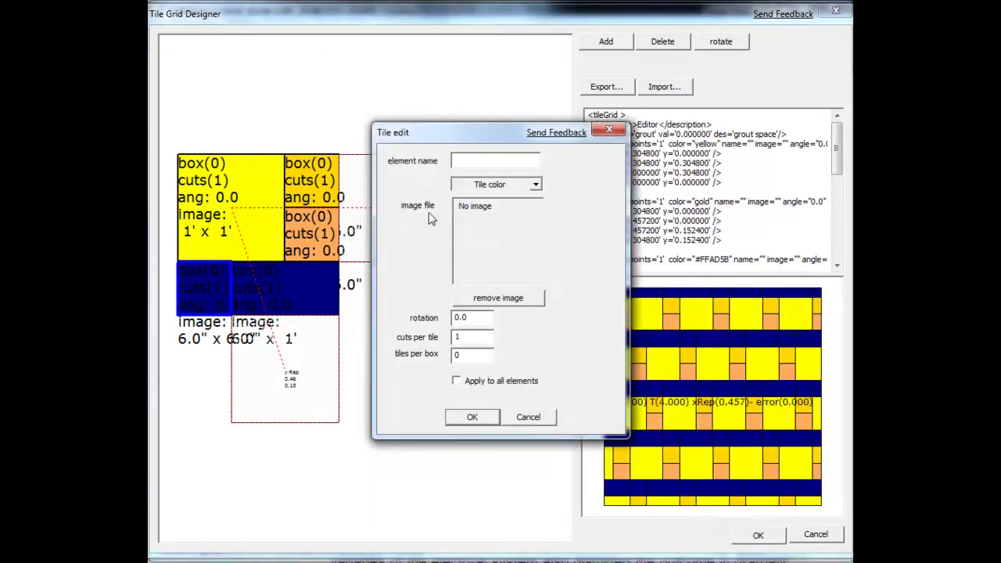
{"action": "left_click", "coordinate": [489, 188]}
{"action": "left_click", "coordinate": [497, 276]}
{"action": "left_click", "coordinate": [473, 417]}
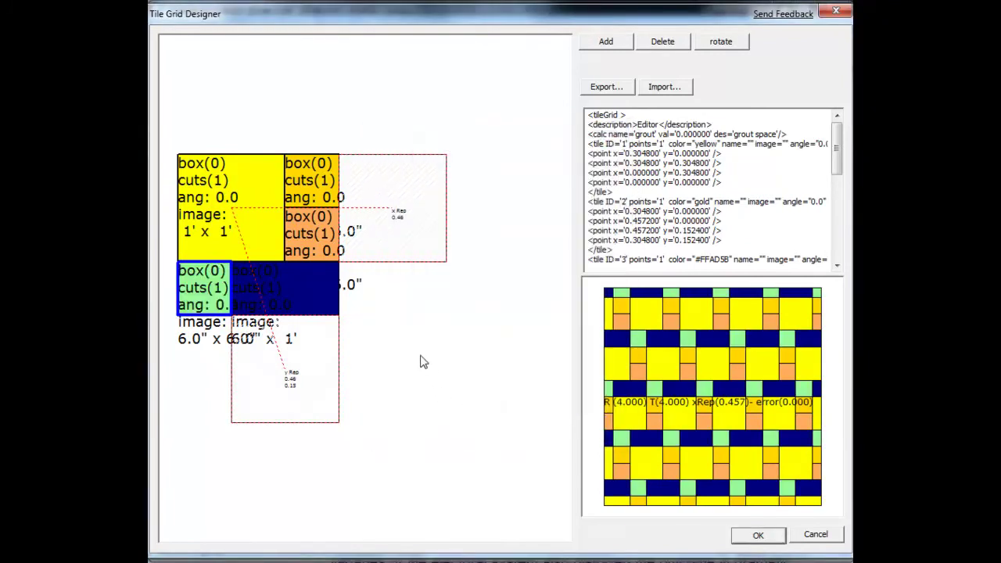
Step: Set the vertical repeat's sideways offset to 0.30 and lay out the floor with the saved five-tile design
{"action": "left_click", "coordinate": [297, 398]}
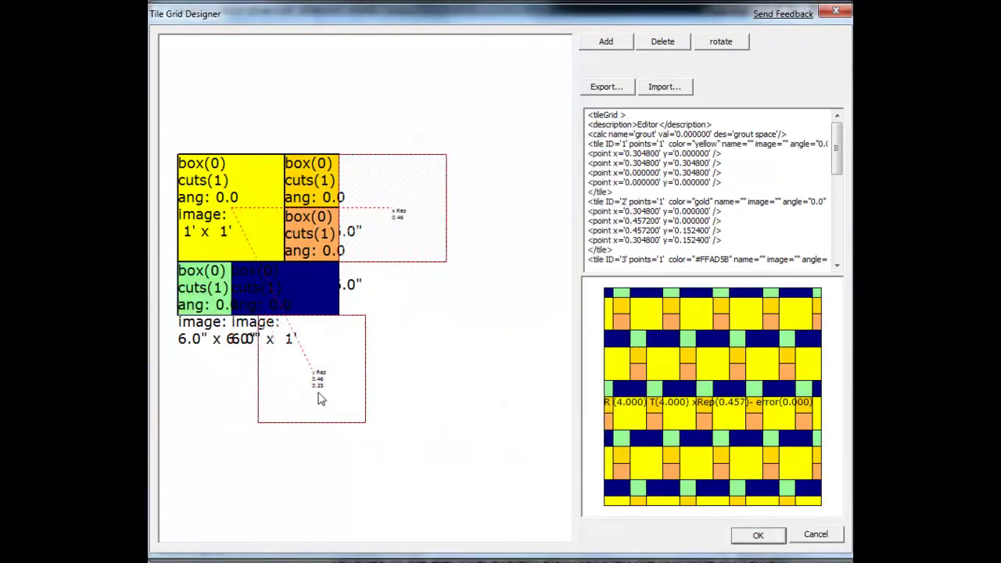
{"action": "left_click", "coordinate": [337, 374]}
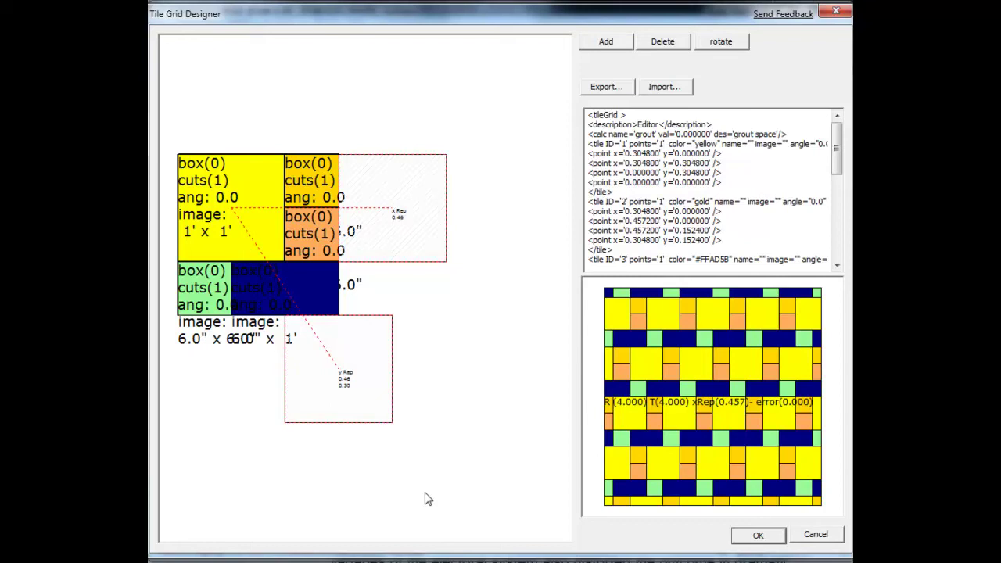
{"action": "left_click", "coordinate": [758, 535]}
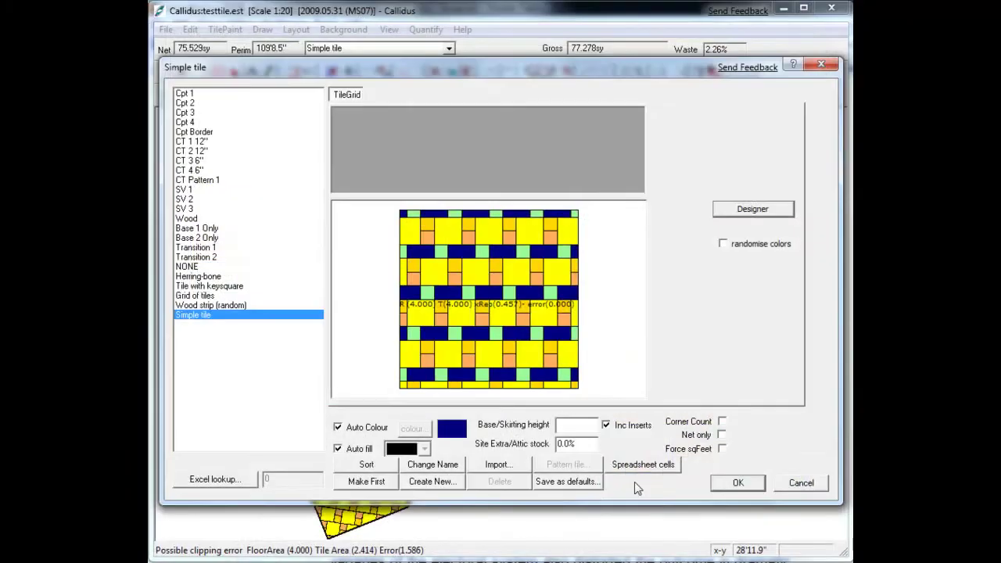
{"action": "left_click", "coordinate": [749, 485]}
{"action": "left_click", "coordinate": [530, 96]}
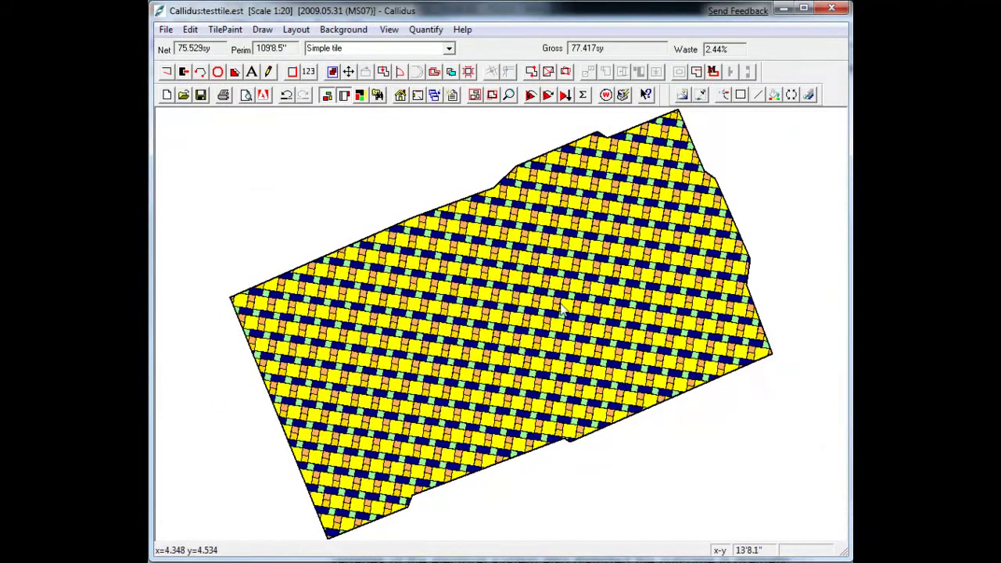
Step: Preview the Summary Report for the five-tile floor and examine the quantities per tile size and colour
{"action": "left_click", "coordinate": [246, 94]}
{"action": "double_click", "coordinate": [434, 152]}
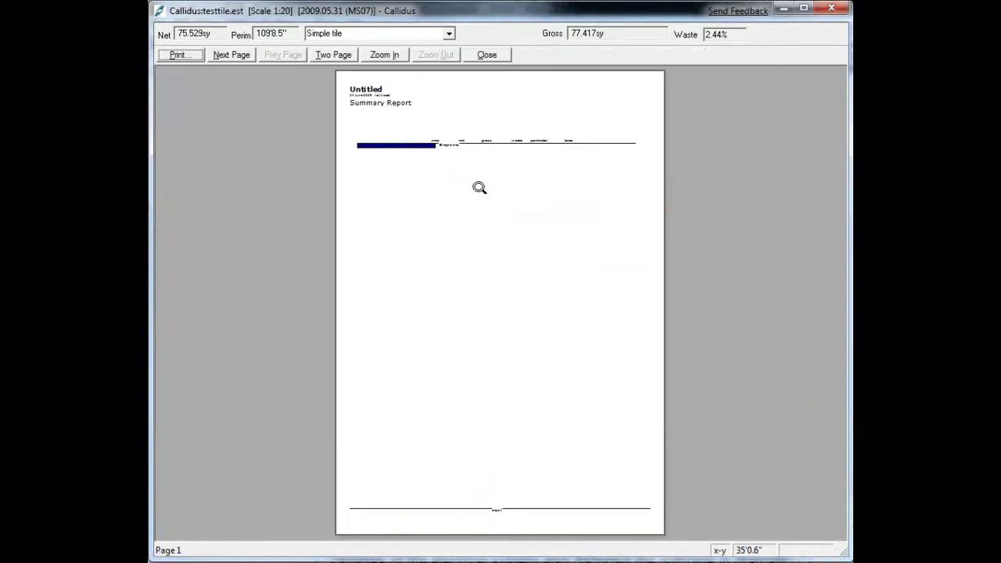
{"action": "left_click", "coordinate": [384, 55]}
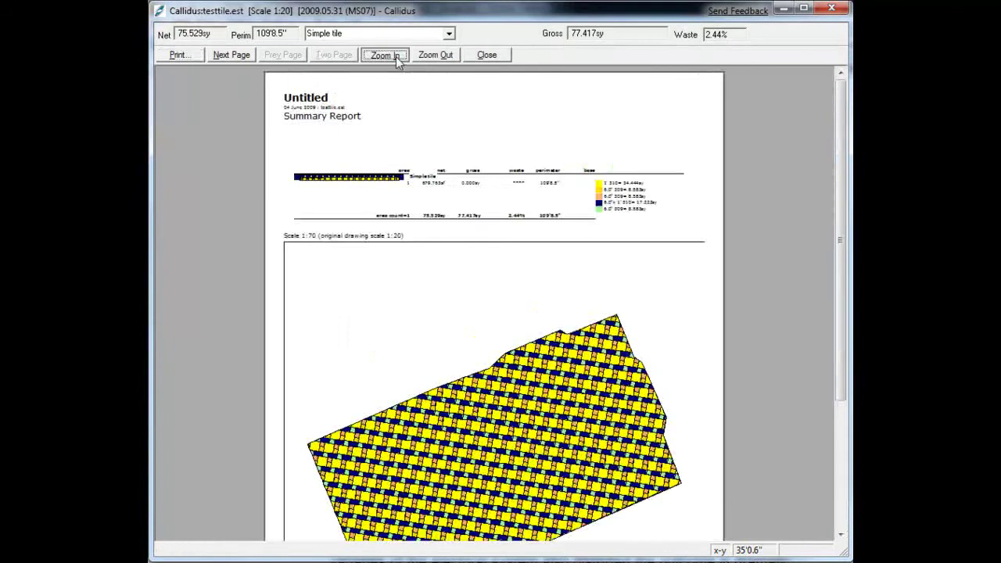
{"action": "left_click", "coordinate": [398, 60]}
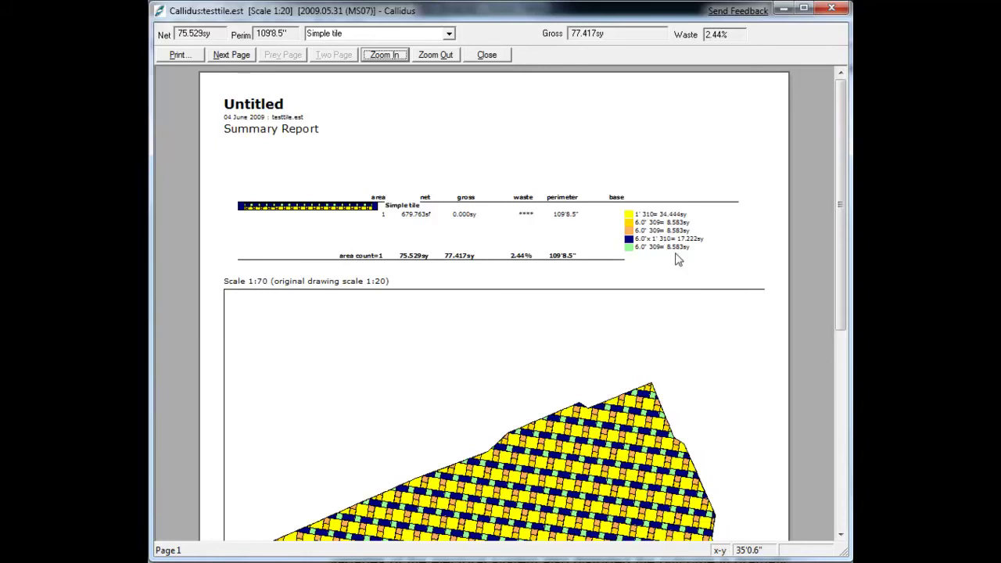
{"action": "left_click", "coordinate": [485, 55]}
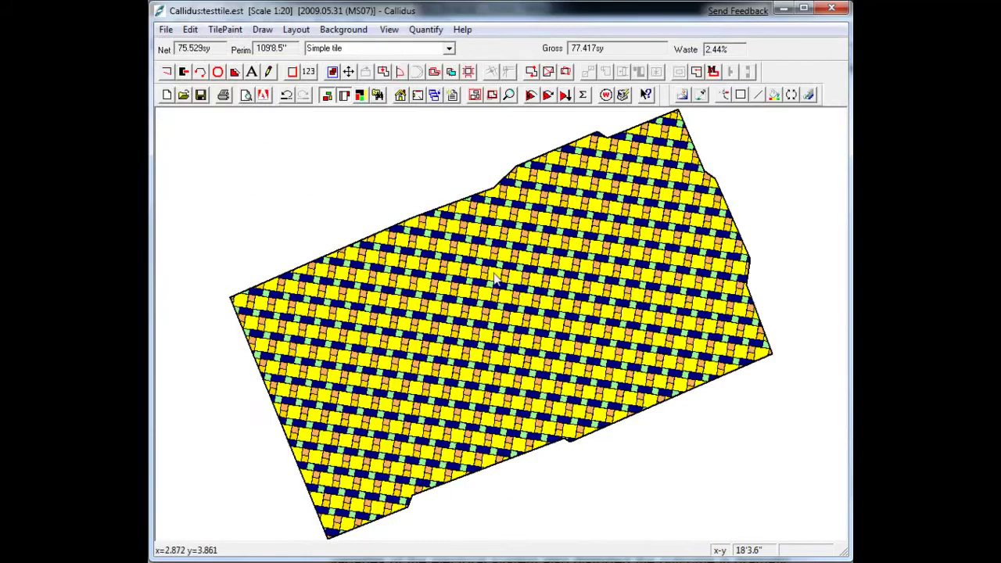
Step: Paint two neighbouring 1' tiles and the small tiles between them solid red, near the floor's upper edge
{"action": "left_click", "coordinate": [509, 95]}
{"action": "left_click_drag", "start_coordinate": [368, 213], "coordinate": [651, 420]}
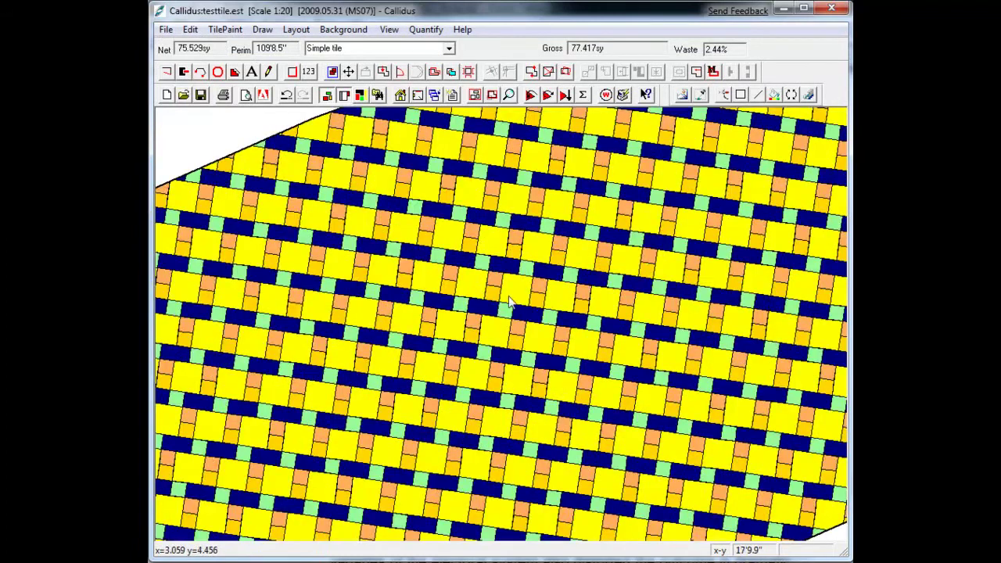
{"action": "left_click", "coordinate": [683, 95]}
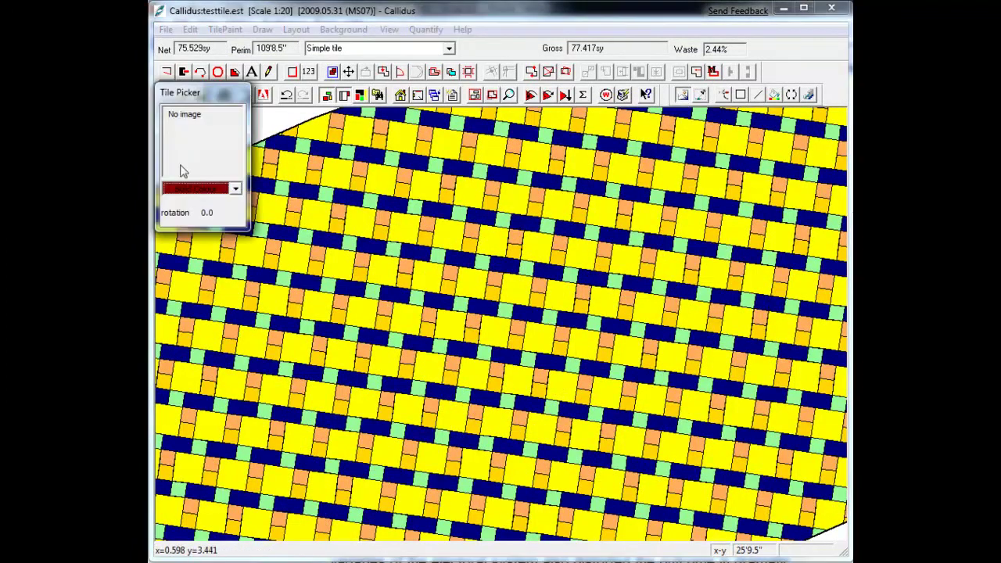
{"action": "left_click", "coordinate": [195, 192]}
{"action": "left_click", "coordinate": [170, 253]}
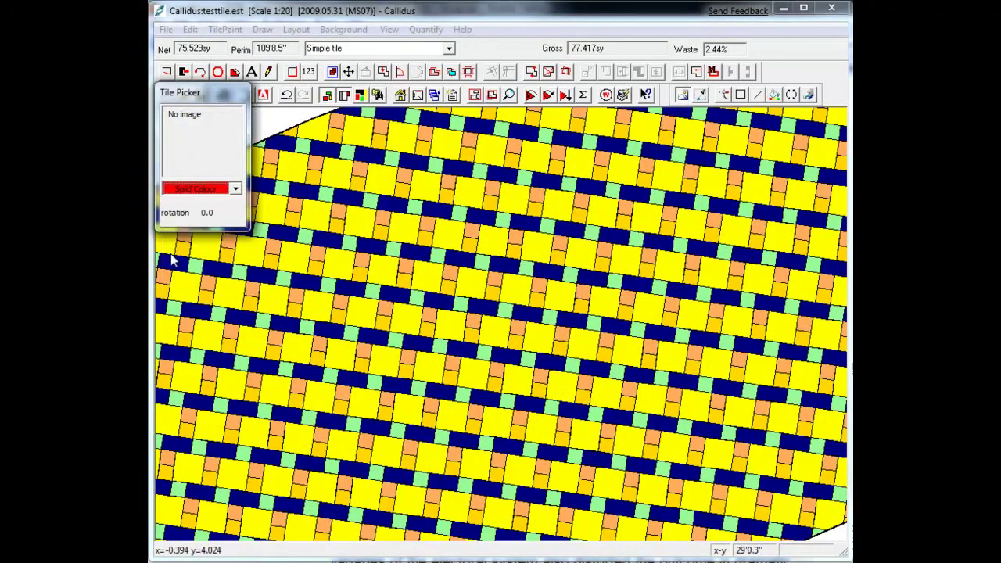
{"action": "left_click", "coordinate": [726, 97]}
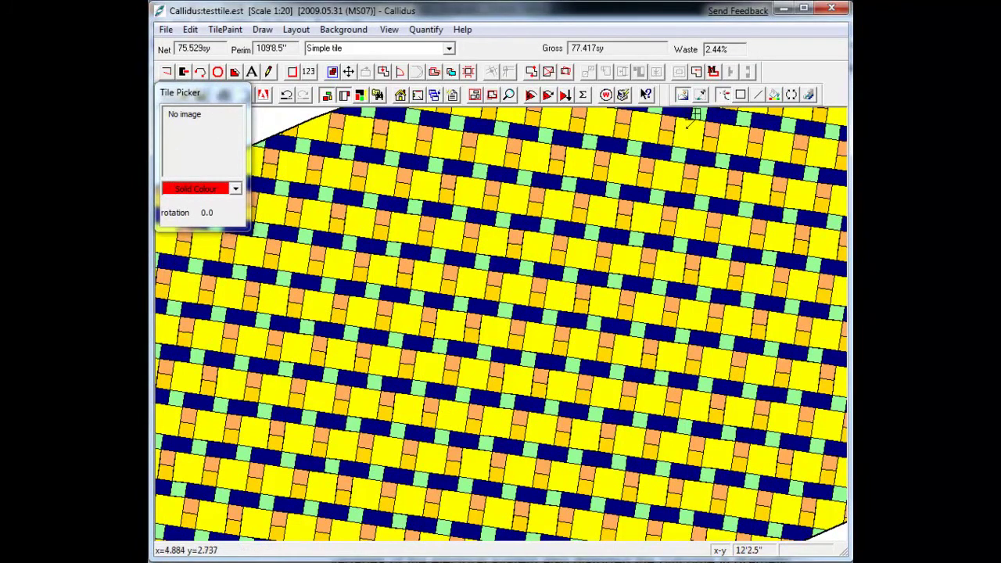
{"action": "left_click", "coordinate": [683, 94]}
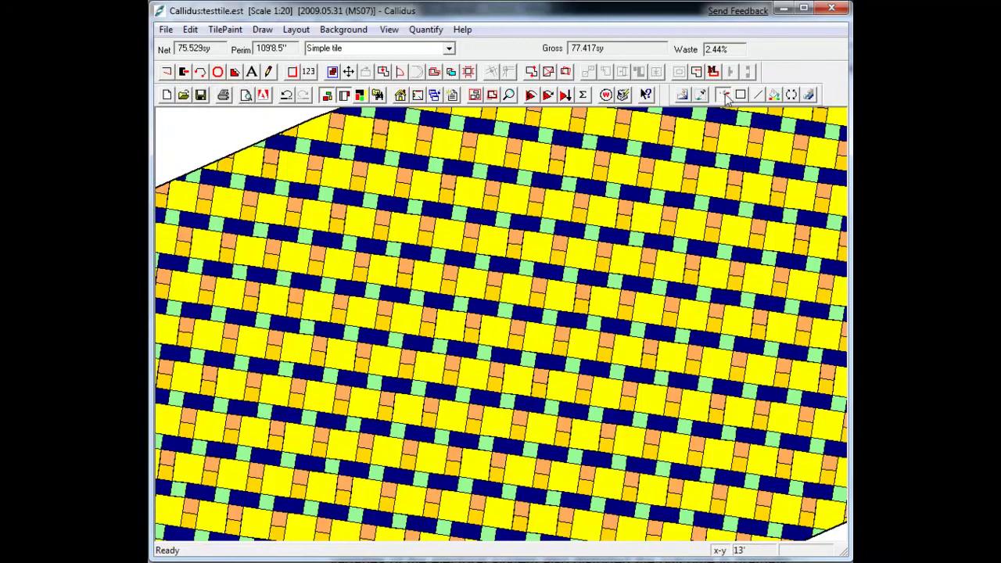
{"action": "left_click", "coordinate": [536, 154]}
{"action": "left_click", "coordinate": [579, 162]}
{"action": "left_click", "coordinate": [556, 156]}
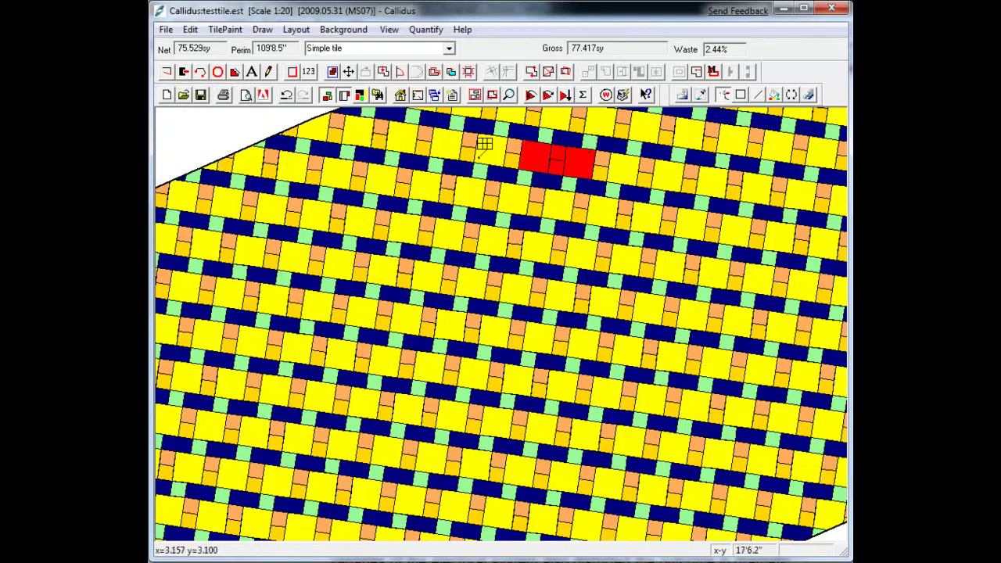
Step: Extend the red row along its course across the neighbouring 1' and small tiles, and paint a wider block of adjoining courses solid red
{"action": "left_click", "coordinate": [516, 153]}
{"action": "left_click", "coordinate": [491, 141]}
{"action": "left_click", "coordinate": [470, 144]}
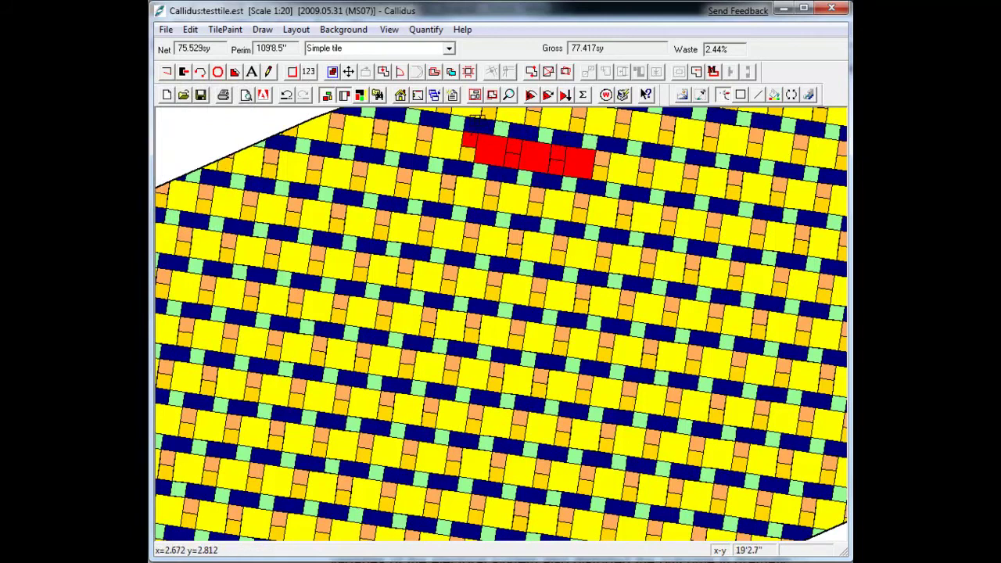
{"action": "left_click", "coordinate": [447, 143]}
{"action": "left_click", "coordinate": [427, 139]}
{"action": "left_click", "coordinate": [403, 135]}
{"action": "left_click", "coordinate": [383, 129]}
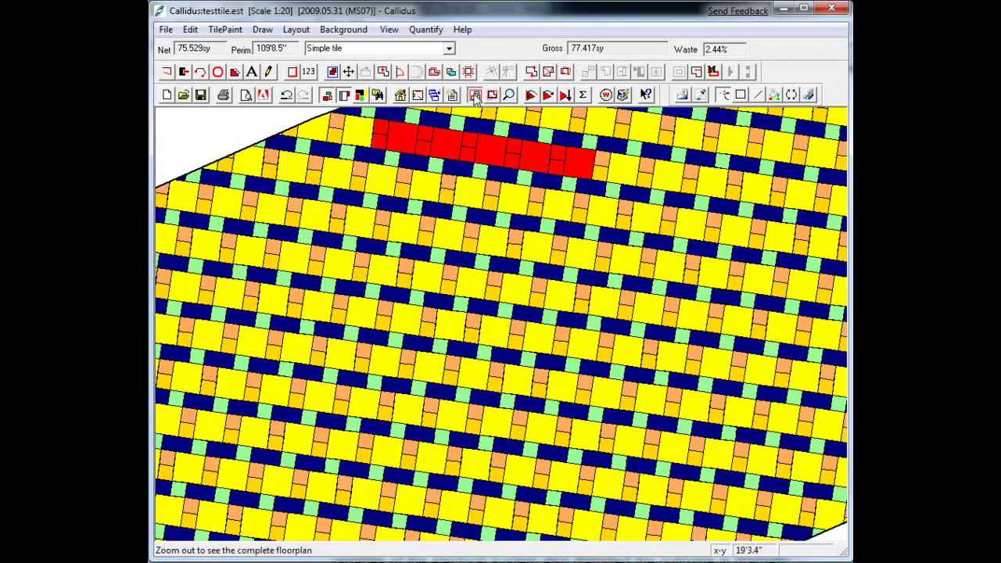
{"action": "left_click", "coordinate": [481, 93]}
{"action": "mouse_move", "coordinate": [446, 239]}
{"action": "left_mouse_down"}
{"action": "mouse_move", "coordinate": [565, 241]}
{"action": "mouse_move", "coordinate": [544, 248]}
{"action": "mouse_move", "coordinate": [458, 245]}
{"action": "mouse_move", "coordinate": [453, 227]}
{"action": "mouse_move", "coordinate": [442, 236]}
{"action": "mouse_move", "coordinate": [516, 239]}
{"action": "mouse_move", "coordinate": [507, 239]}
{"action": "mouse_move", "coordinate": [563, 225]}
{"action": "mouse_move", "coordinate": [579, 253]}
{"action": "left_mouse_up"}
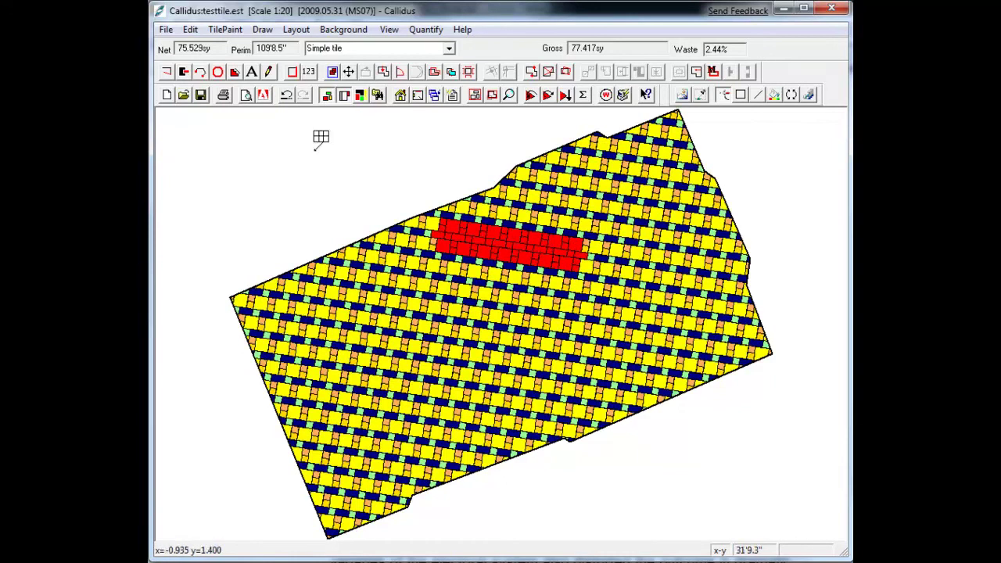
Step: Preview the Colour Summary of FloorPlan report, examine the quantities listed for the red-painted tiles, and close it
{"action": "left_click", "coordinate": [247, 94]}
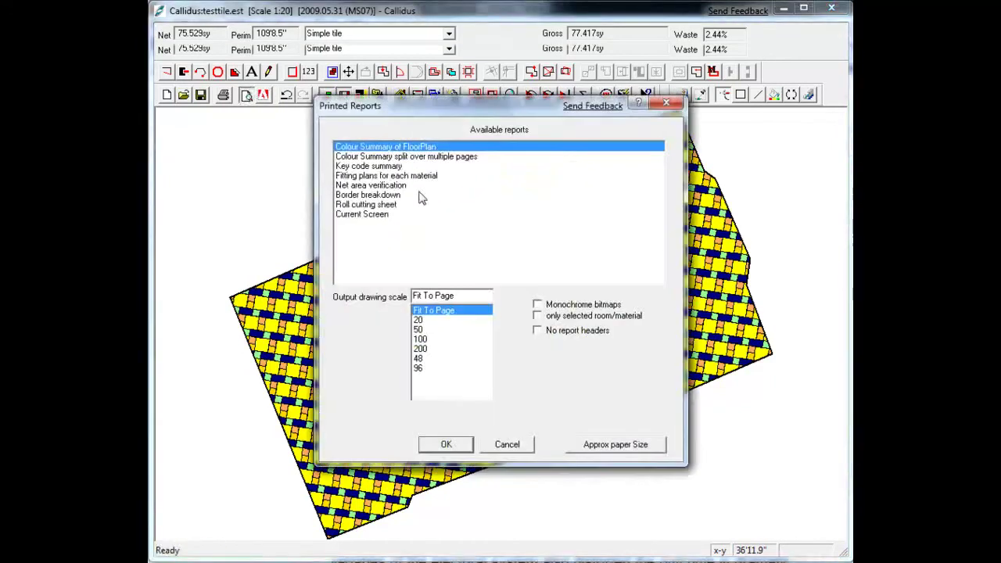
{"action": "double_click", "coordinate": [391, 147]}
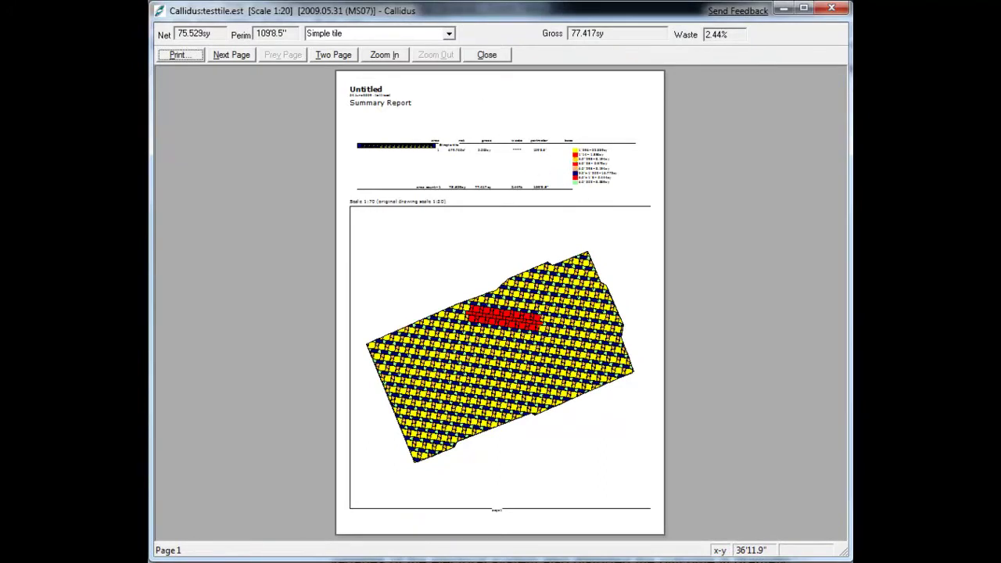
{"action": "key", "text": "Escape"}
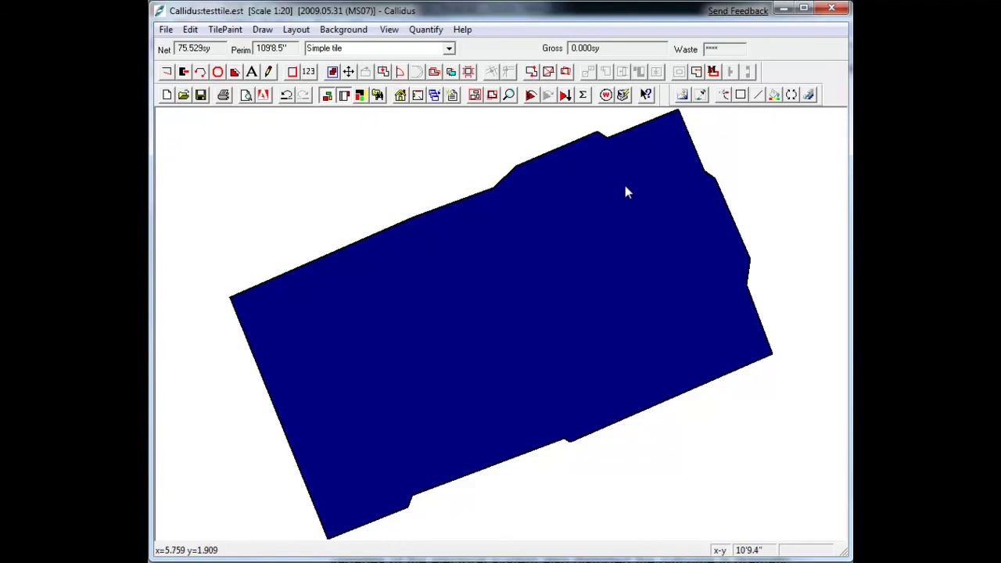
Step: Edit the CT 1 12" material's tile design and assign the image 7794-235.jpg to its 1' x 1' tile
{"action": "left_click", "coordinate": [434, 95]}
{"action": "left_click", "coordinate": [426, 480]}
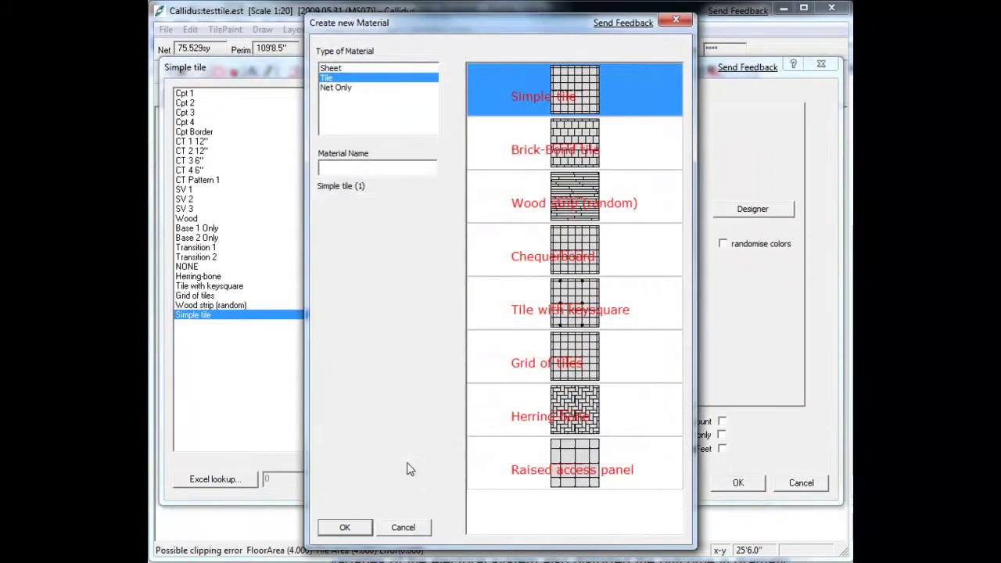
{"action": "left_click", "coordinate": [419, 526]}
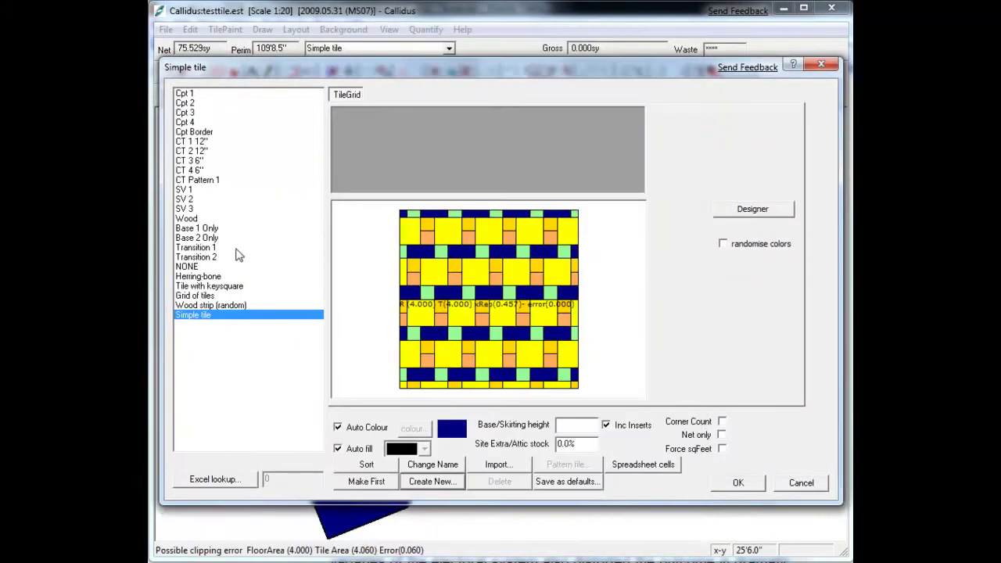
{"action": "left_click", "coordinate": [190, 142]}
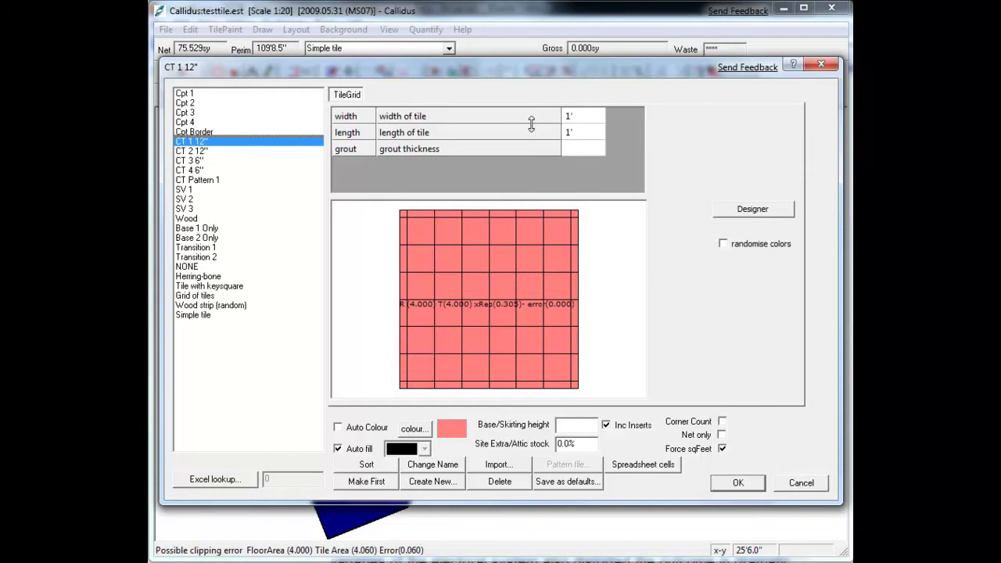
{"action": "left_click", "coordinate": [734, 211]}
{"action": "double_click", "coordinate": [292, 190]}
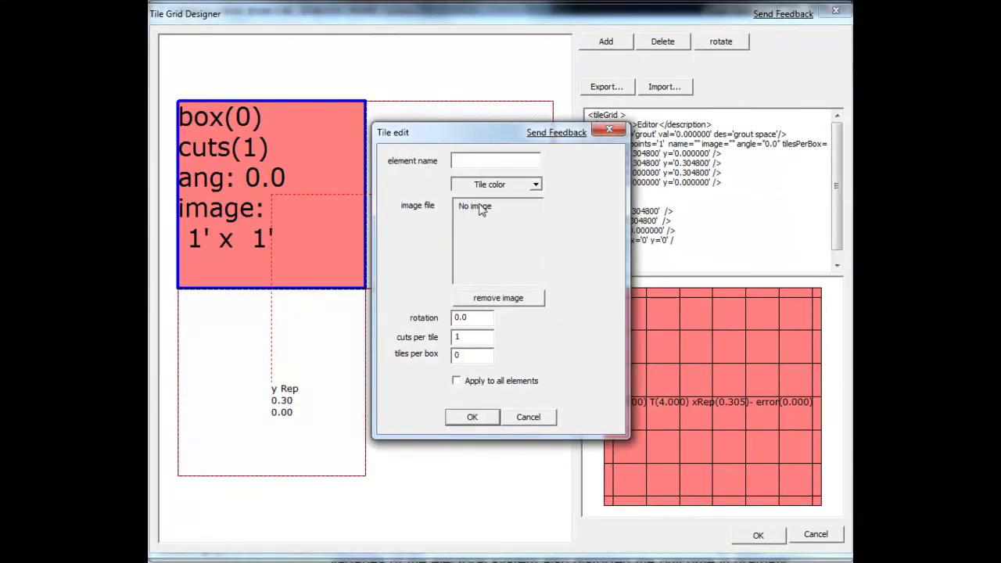
{"action": "left_click", "coordinate": [483, 227]}
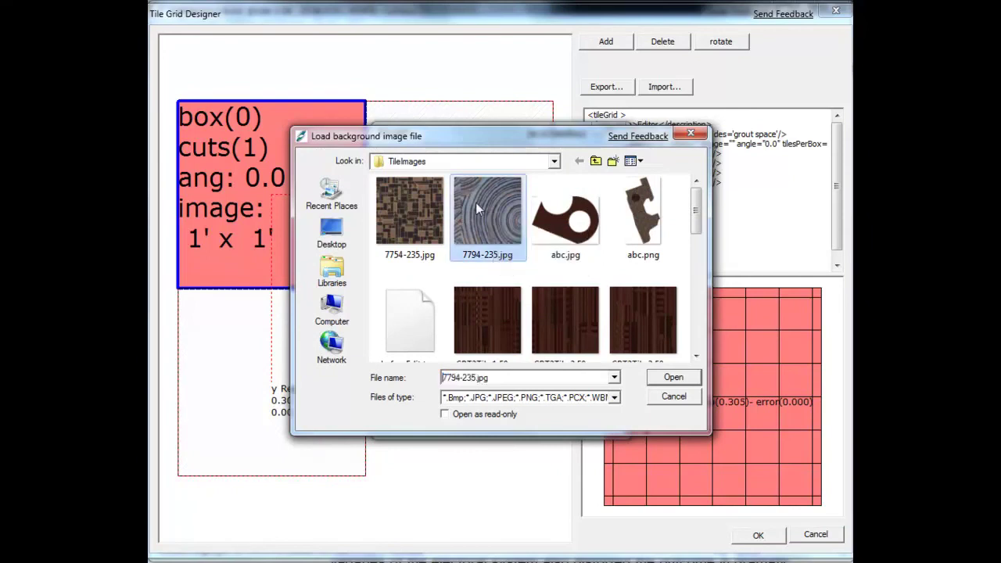
{"action": "double_click", "coordinate": [475, 203]}
{"action": "left_click", "coordinate": [472, 416]}
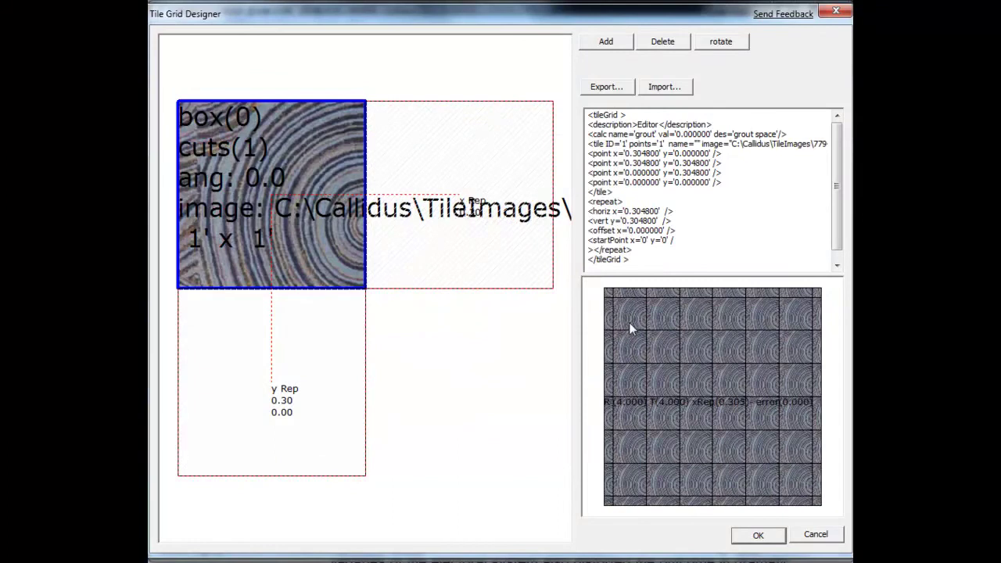
Step: Add one full-size 1' x 1' tile beside the image tile in the CT 1 12" design
{"action": "left_click", "coordinate": [595, 42]}
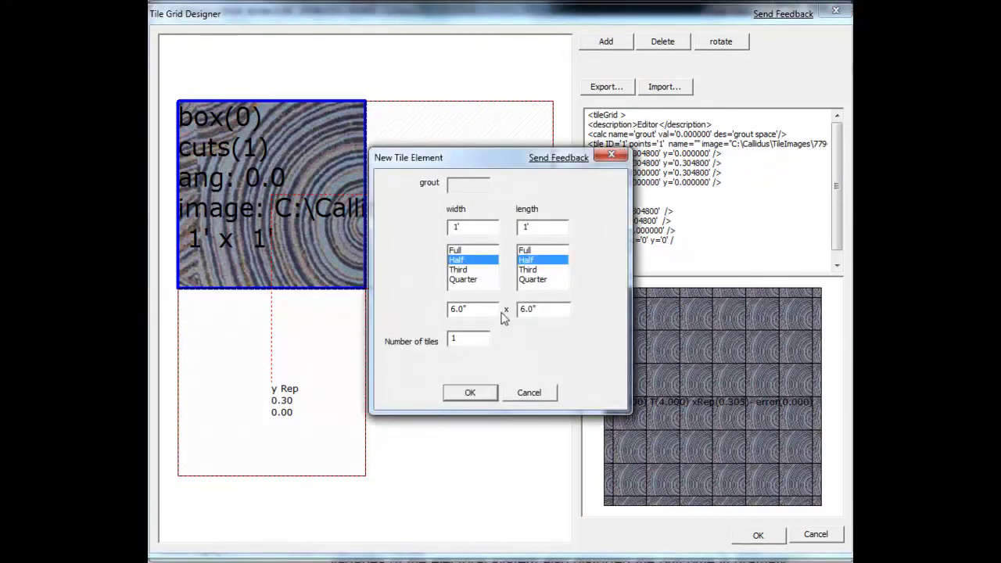
{"action": "left_click", "coordinate": [467, 250]}
{"action": "left_click", "coordinate": [538, 250]}
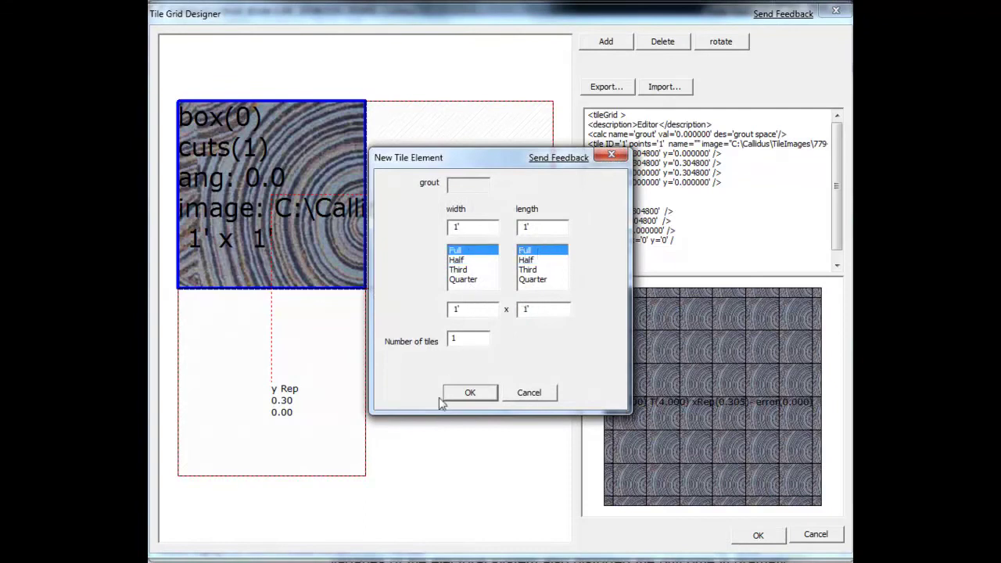
{"action": "left_click", "coordinate": [470, 392]}
Step: Assign the image 7794-235.jpg to the second 1' x 1' tile and set its rotation to 90
{"action": "double_click", "coordinate": [387, 221]}
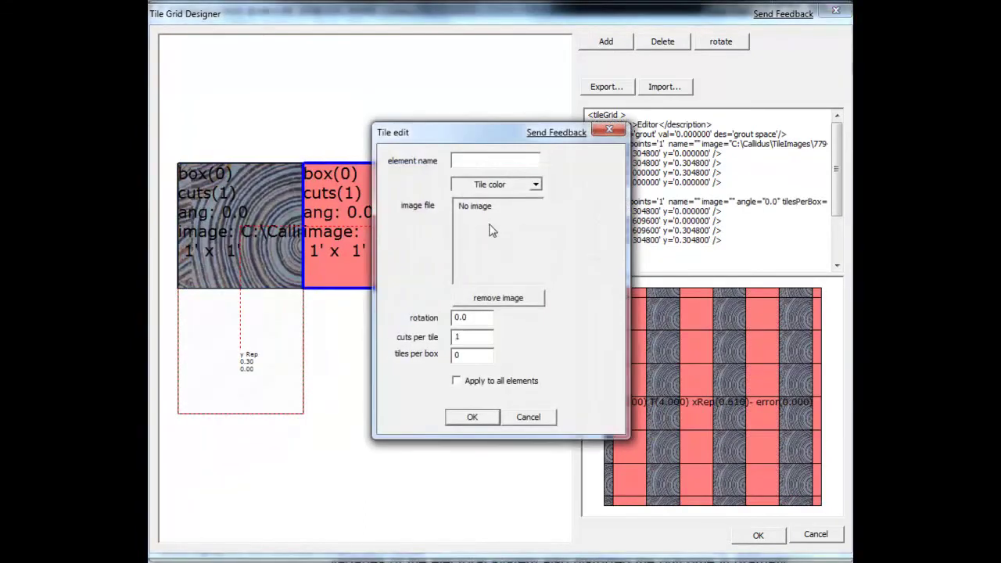
{"action": "left_click", "coordinate": [489, 226]}
{"action": "double_click", "coordinate": [465, 218]}
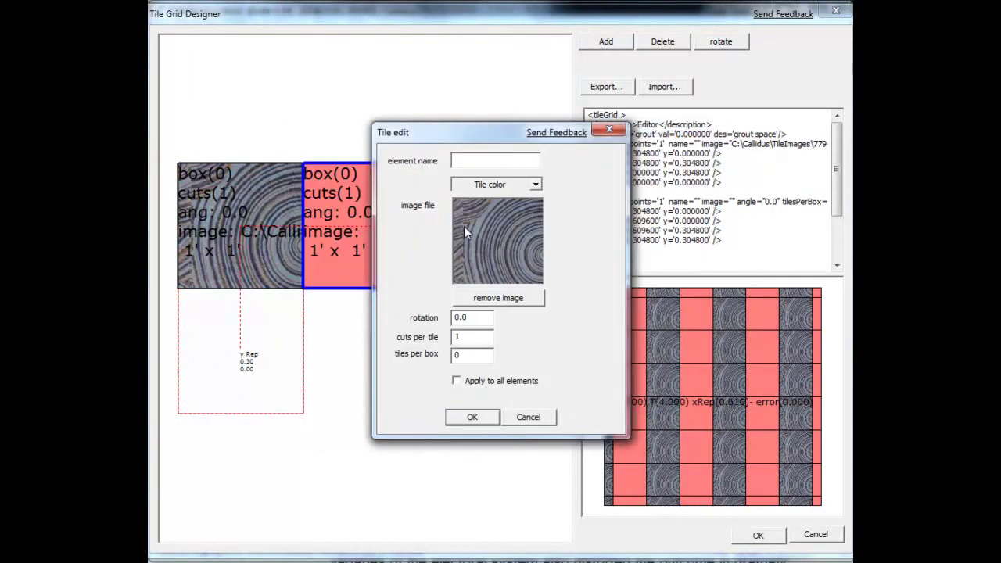
{"action": "left_click", "coordinate": [480, 317]}
{"action": "double_click", "coordinate": [480, 318]}
{"action": "type", "text": "90"}
{"action": "left_click", "coordinate": [480, 419]}
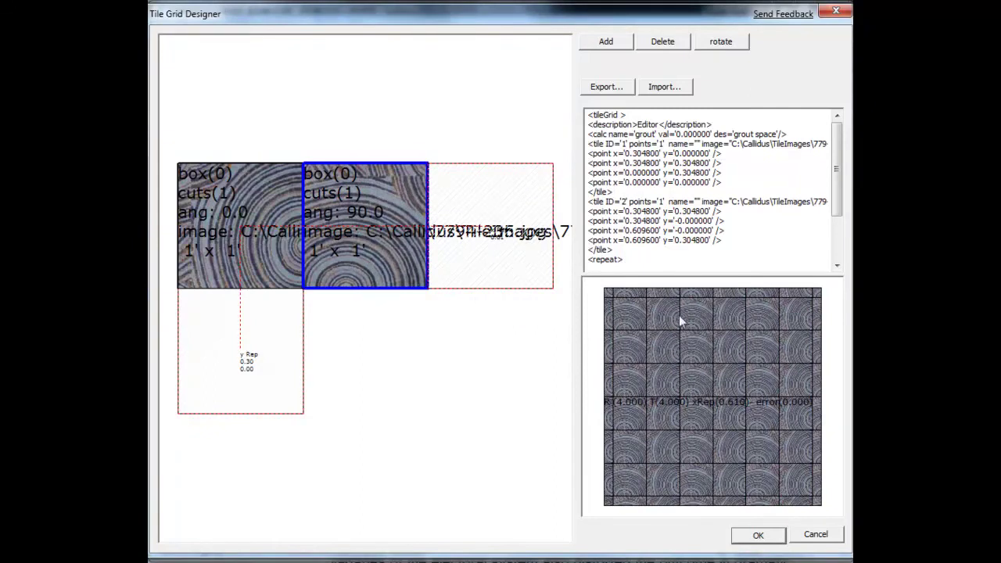
Step: Set the vertical repeat's sideways offset to 0.30 and save the two-tile CT 1 12" design
{"action": "left_click_drag", "start_coordinate": [248, 351], "coordinate": [384, 346]}
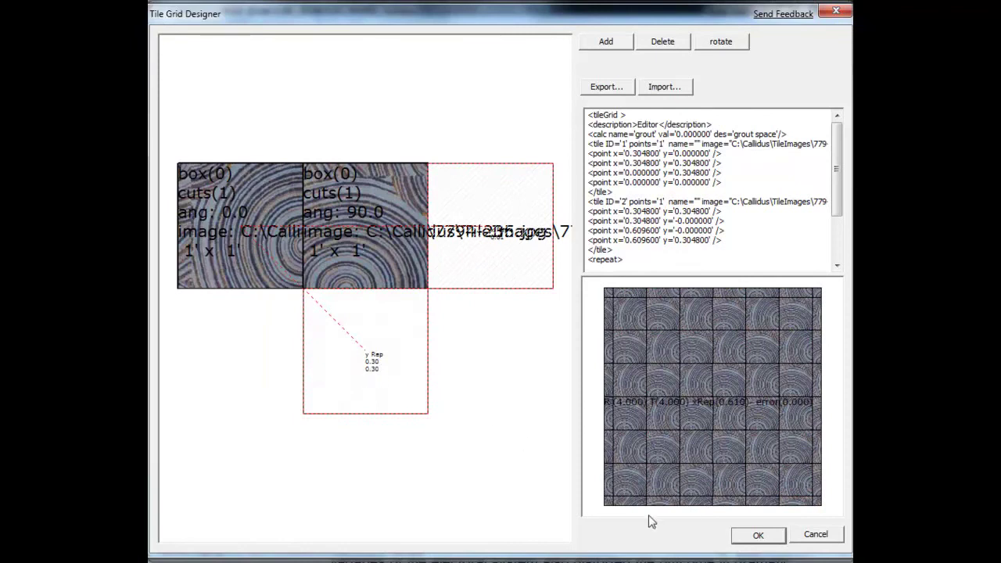
{"action": "left_click", "coordinate": [755, 536]}
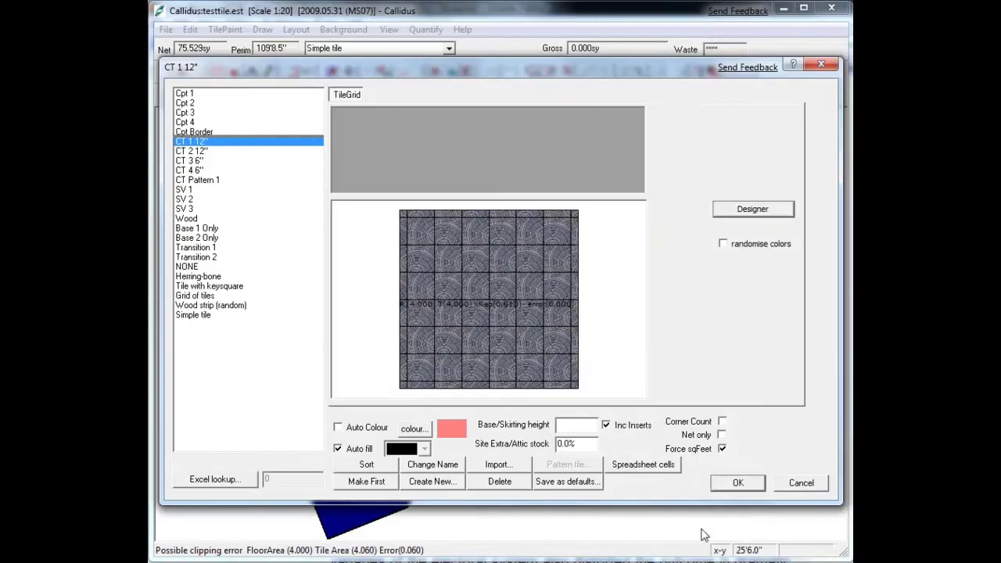
{"action": "left_click", "coordinate": [738, 482]}
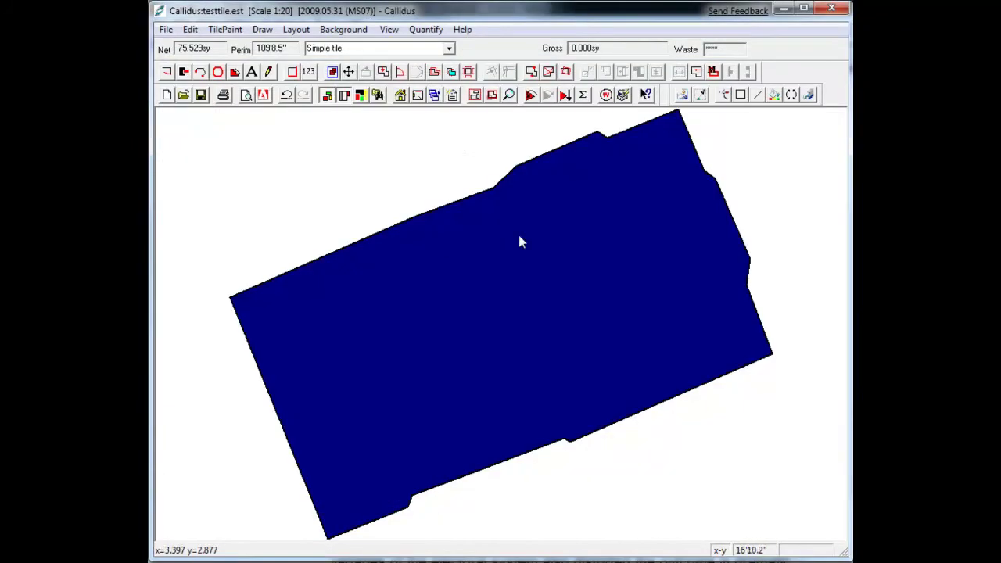
Step: Assign the CT 1 12" material to the floor, lay it out, and inspect the image tiles up close
{"action": "left_click", "coordinate": [437, 51]}
{"action": "left_click", "coordinate": [430, 110]}
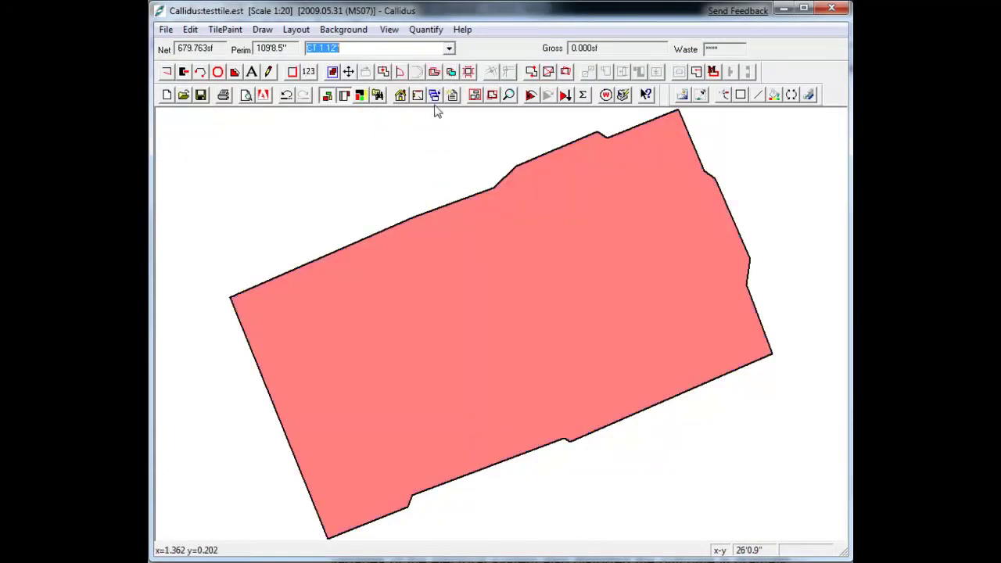
{"action": "left_click", "coordinate": [530, 95]}
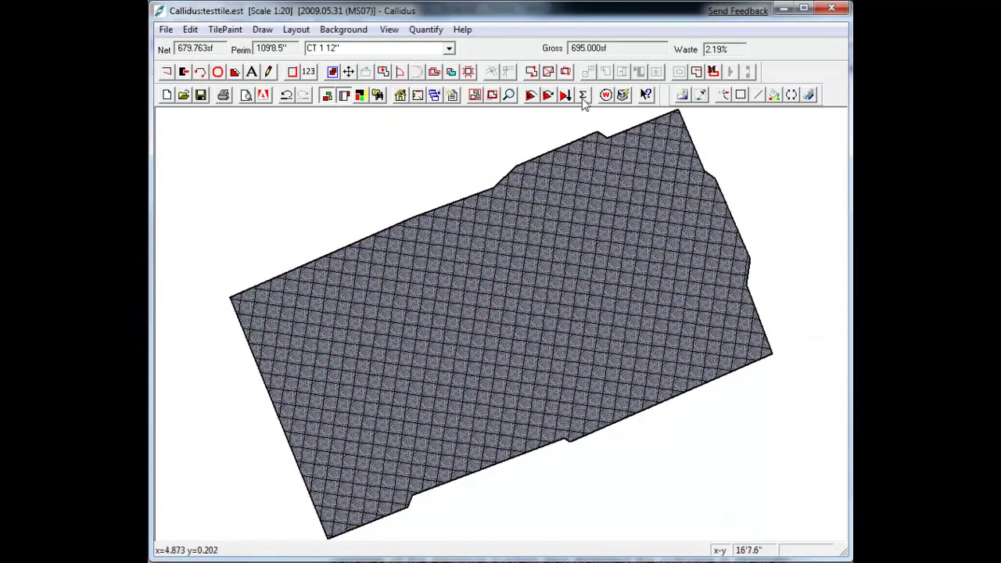
{"action": "left_click", "coordinate": [507, 97]}
{"action": "left_click_drag", "start_coordinate": [217, 268], "coordinate": [402, 412]}
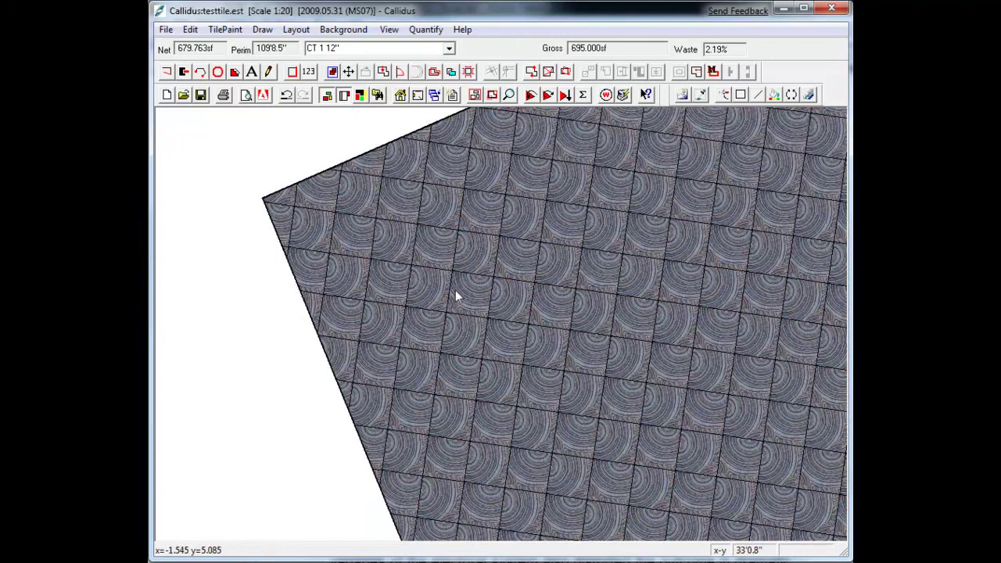
{"action": "scroll", "coordinate": [455, 290], "scroll_direction": "down", "scroll_amount": 1}
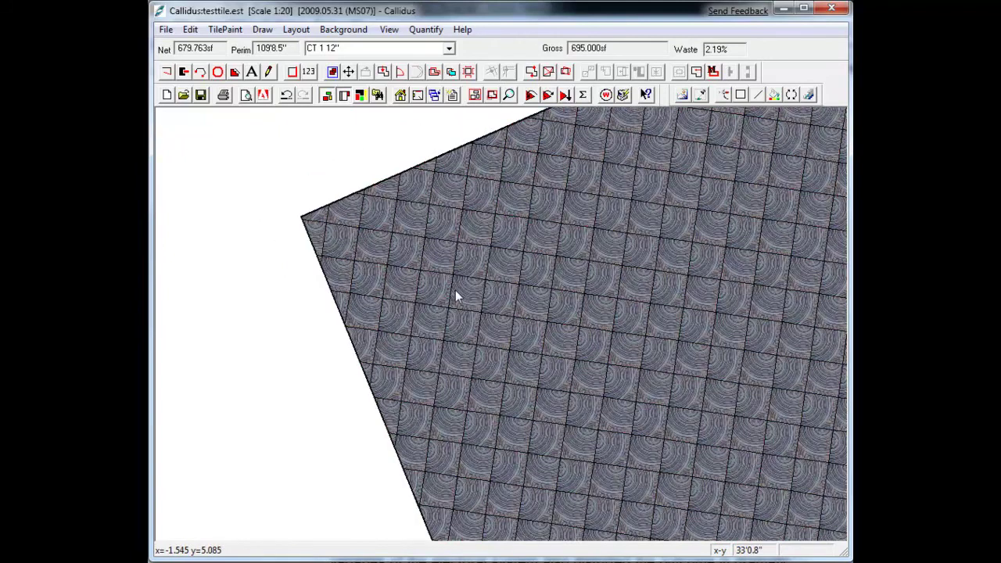
{"action": "scroll", "coordinate": [455, 290], "scroll_direction": "down", "scroll_amount": 1}
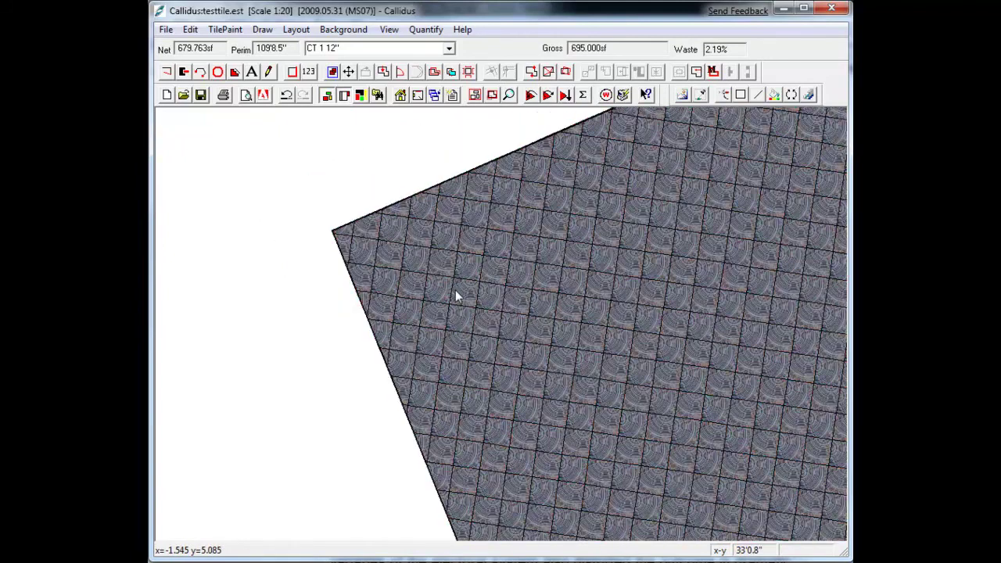
{"action": "left_click", "coordinate": [475, 94]}
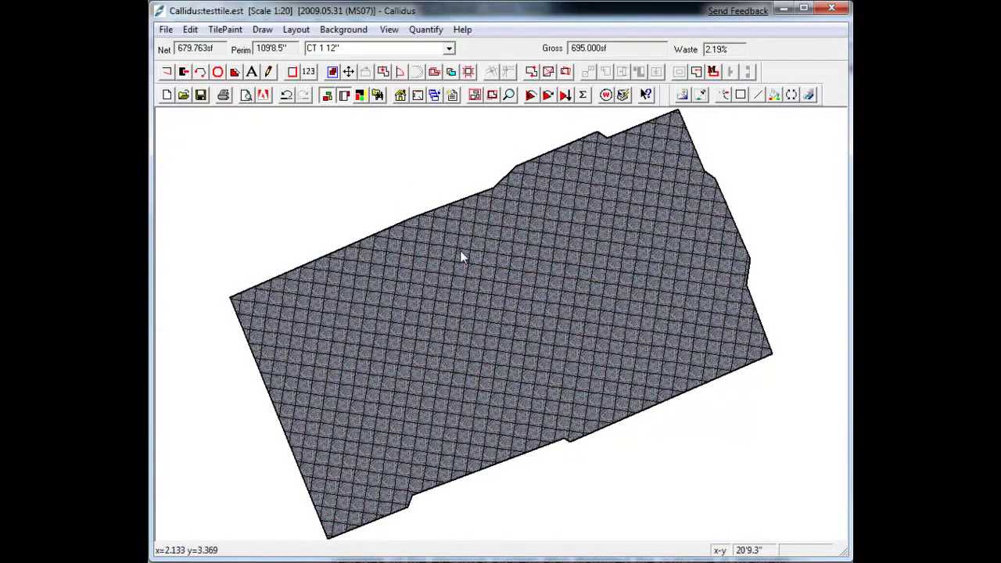
Step: Export the floor layout as a PNG image named test on the Desktop, with an output size of 2000 pixels
{"action": "left_click", "coordinate": [809, 95]}
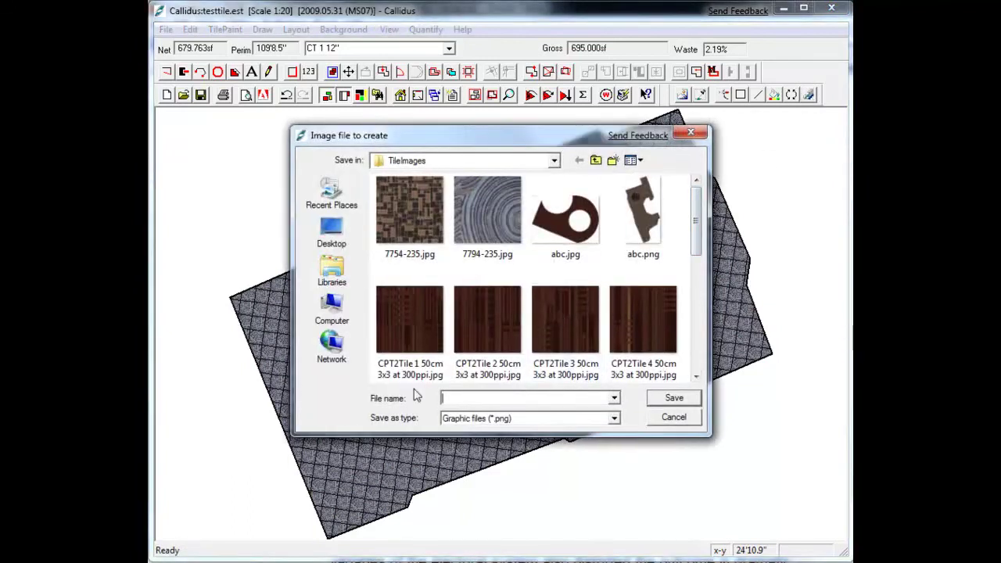
{"action": "left_click", "coordinate": [332, 230]}
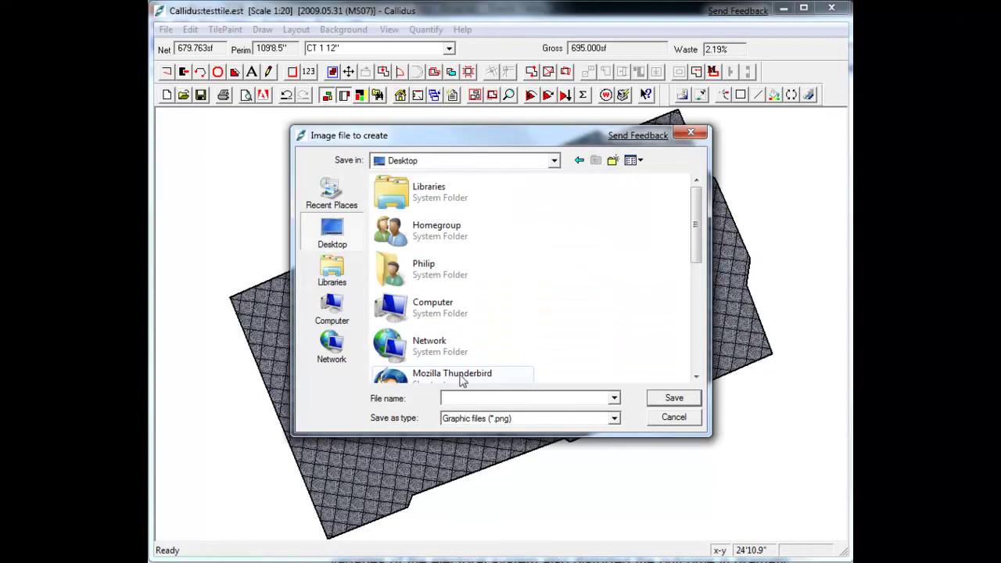
{"action": "type", "text": "test"}
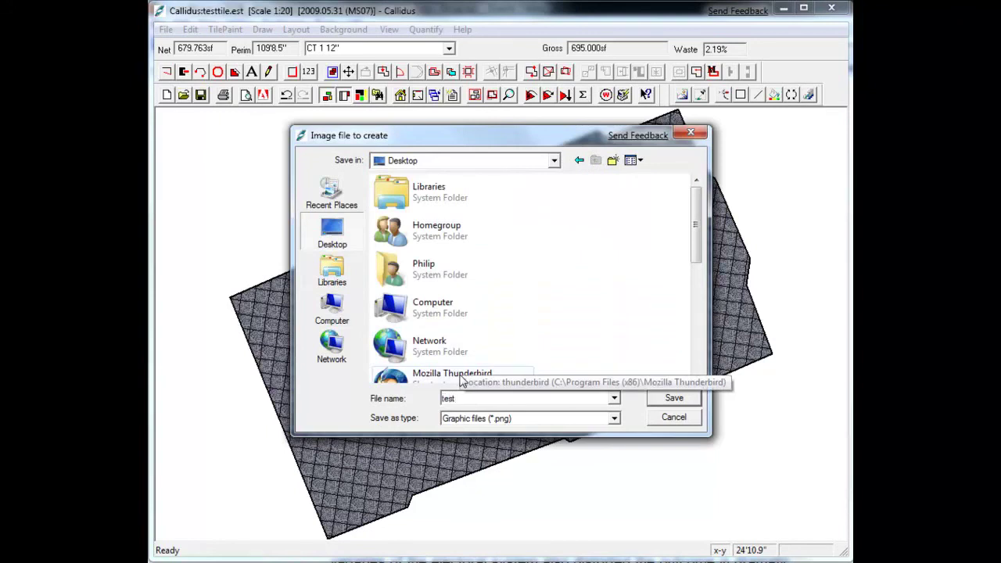
{"action": "left_click", "coordinate": [662, 403]}
{"action": "left_click", "coordinate": [362, 292]}
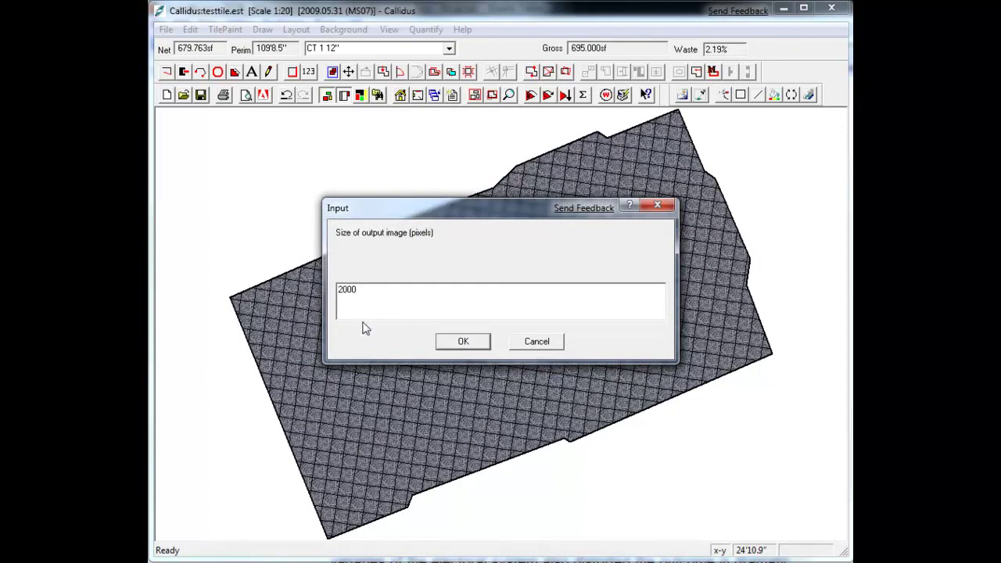
{"action": "left_click", "coordinate": [470, 344]}
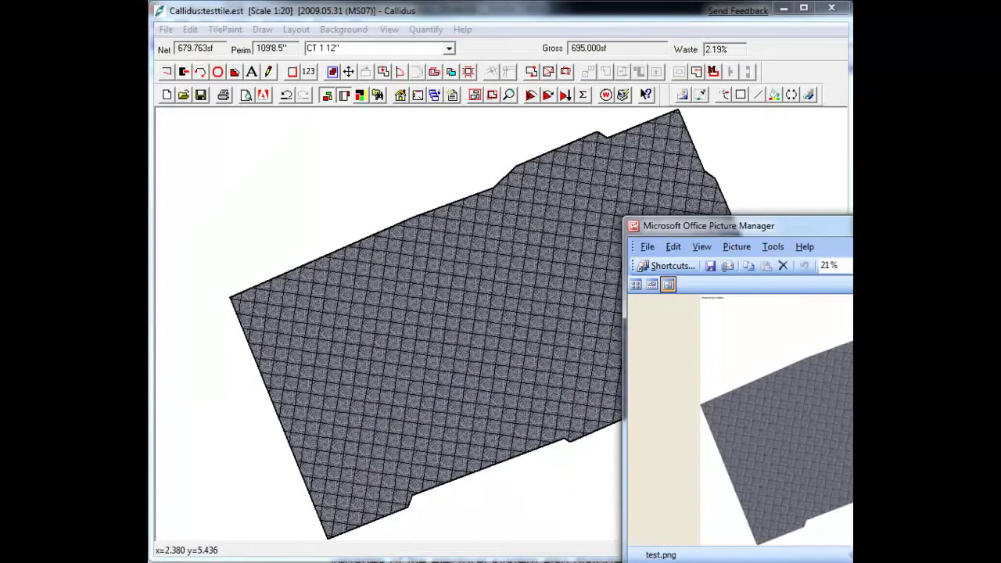
Step: Enlarge the Microsoft Office Picture Manager window and examine the tiles in test.png at 150% zoom
{"action": "left_click_drag", "start_coordinate": [851, 227], "coordinate": [364, 4]}
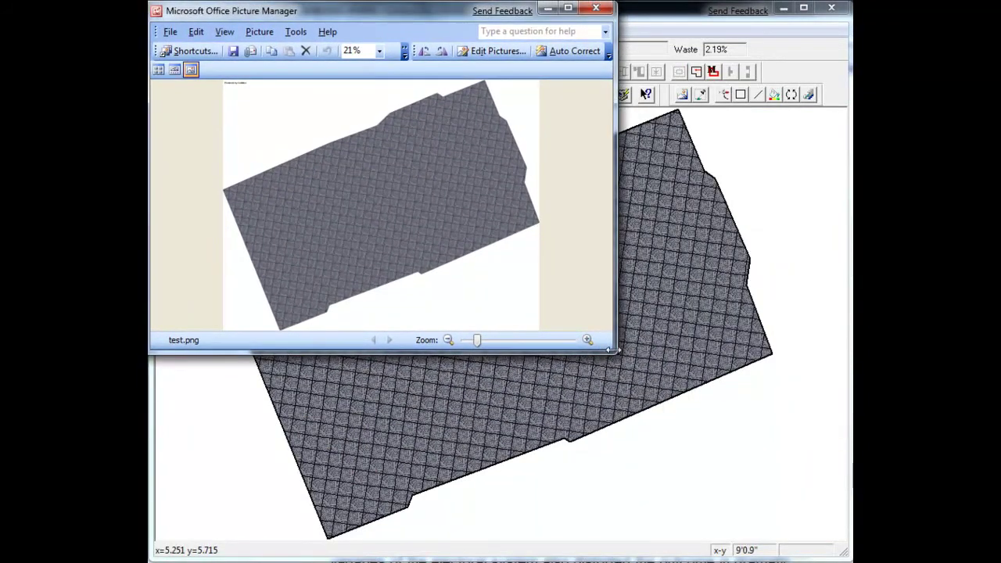
{"action": "left_click_drag", "start_coordinate": [617, 355], "coordinate": [851, 562]}
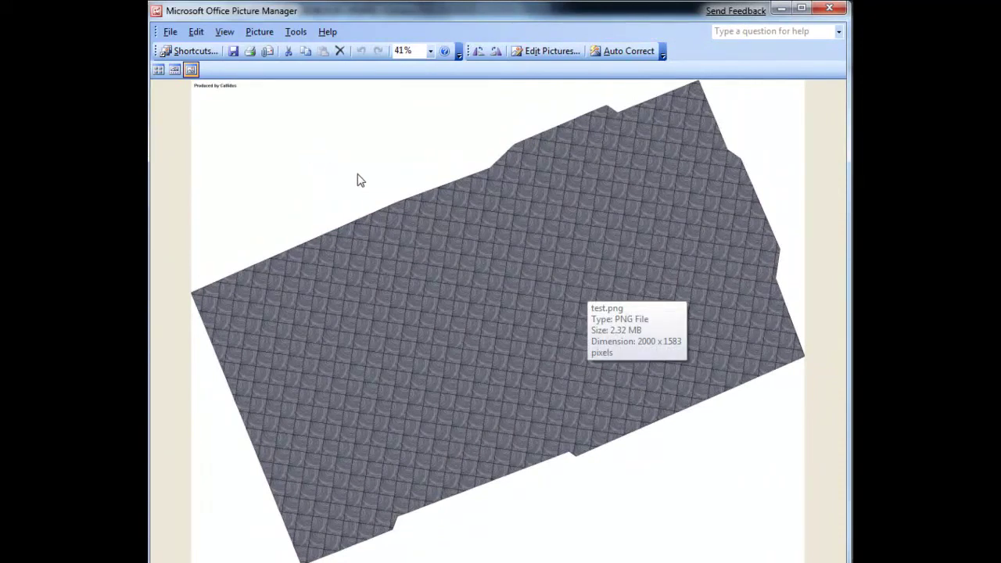
{"action": "left_click", "coordinate": [430, 50]}
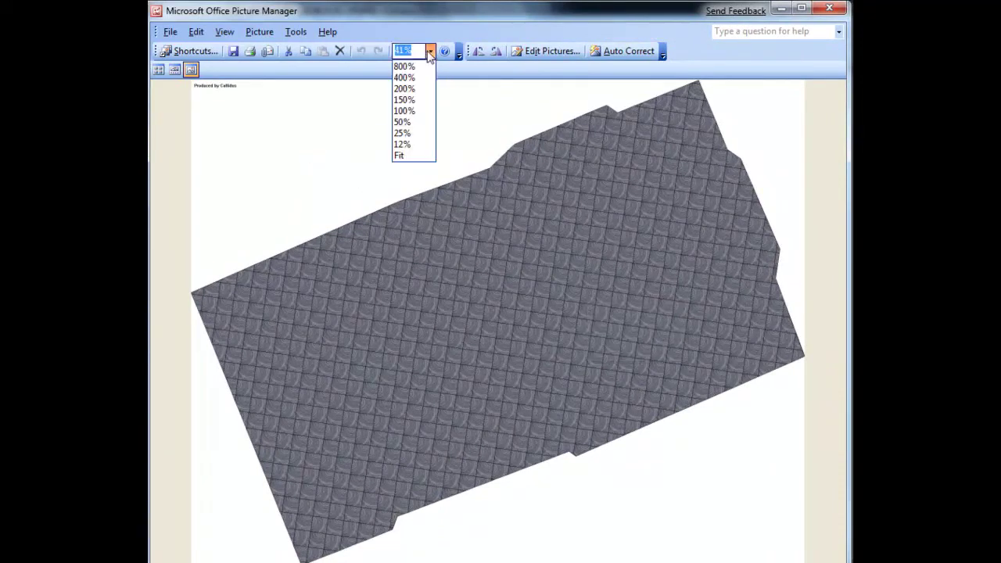
{"action": "left_click", "coordinate": [405, 100]}
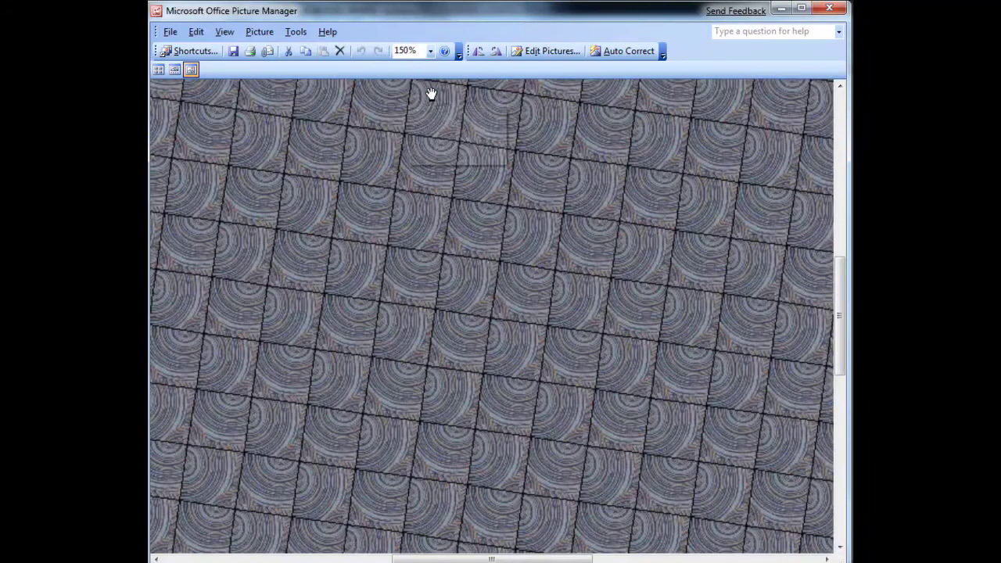
Step: Examine the exported test.png at 200% zoom, then view the whole floor at 25% and enlarge it to 50%
{"action": "left_click", "coordinate": [430, 51]}
{"action": "left_click", "coordinate": [412, 89]}
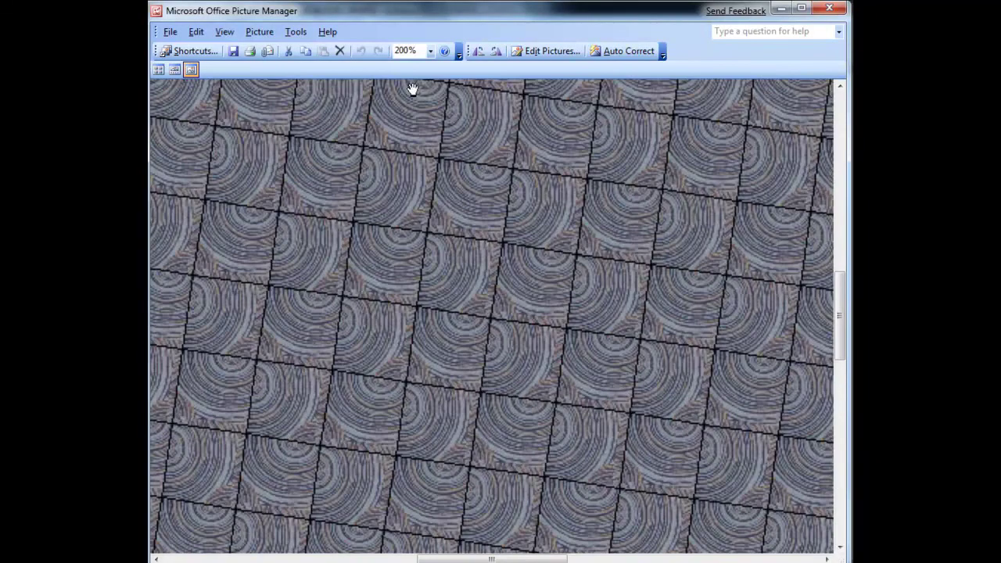
{"action": "left_click", "coordinate": [430, 51]}
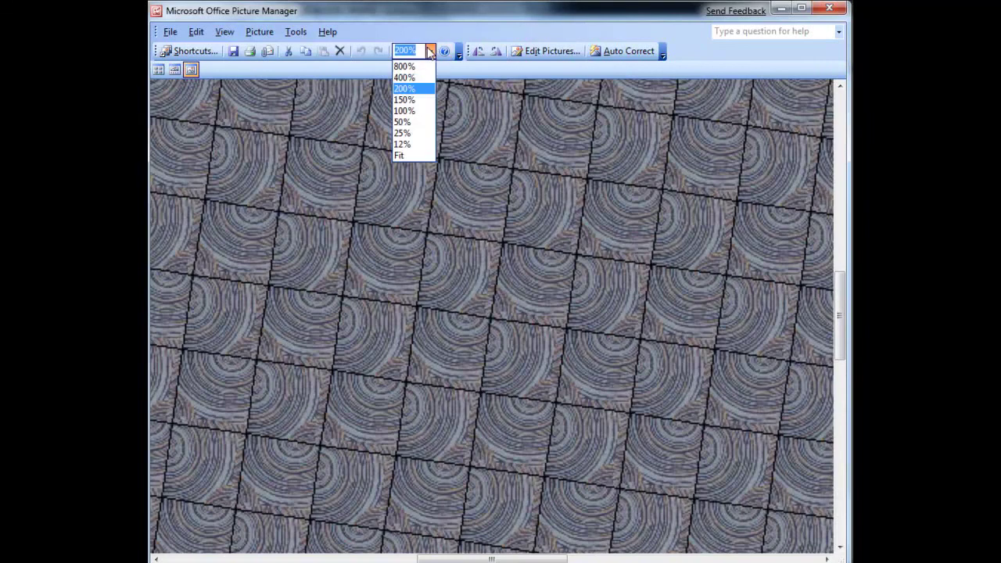
{"action": "left_click", "coordinate": [407, 139]}
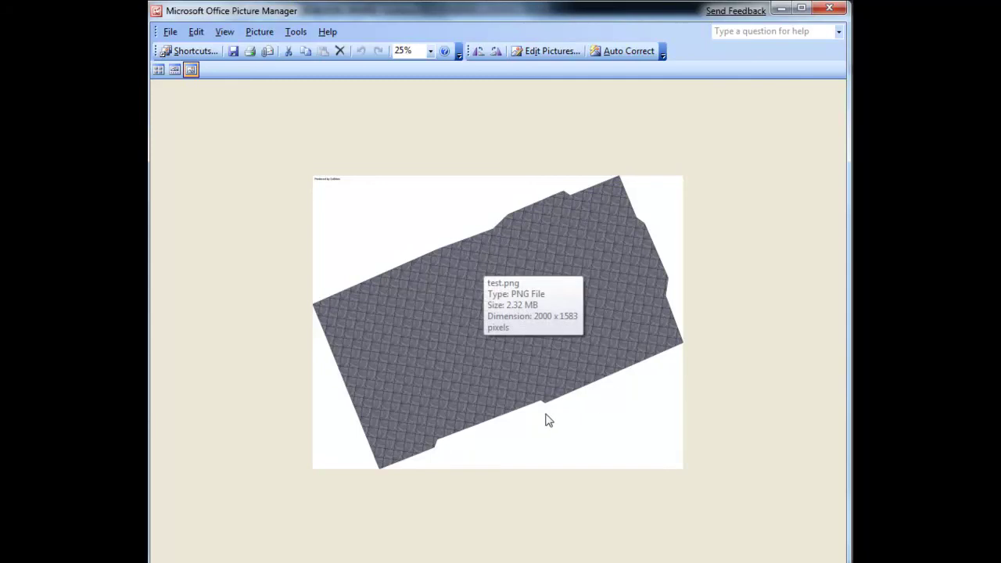
{"action": "left_click", "coordinate": [431, 51]}
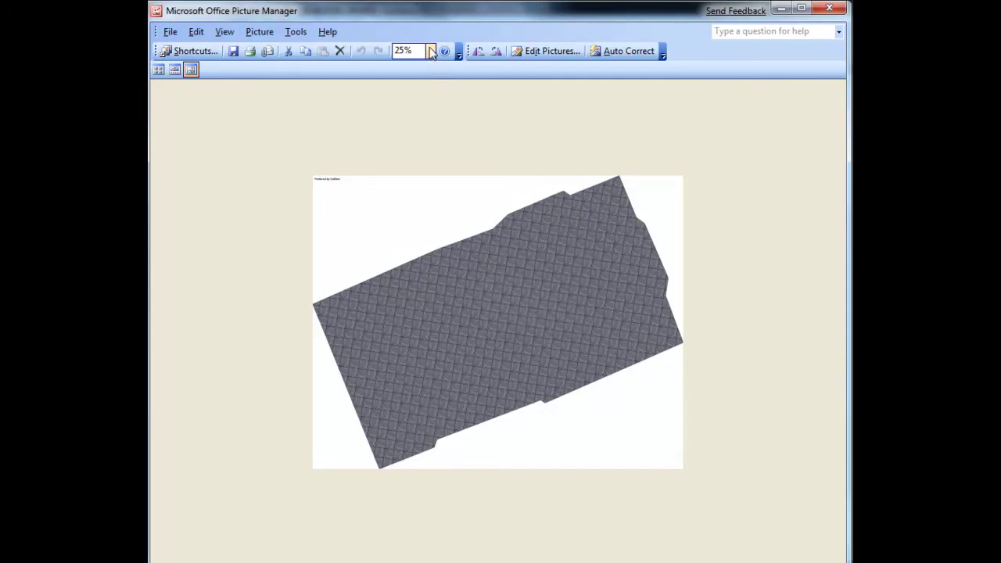
{"action": "left_click", "coordinate": [414, 122]}
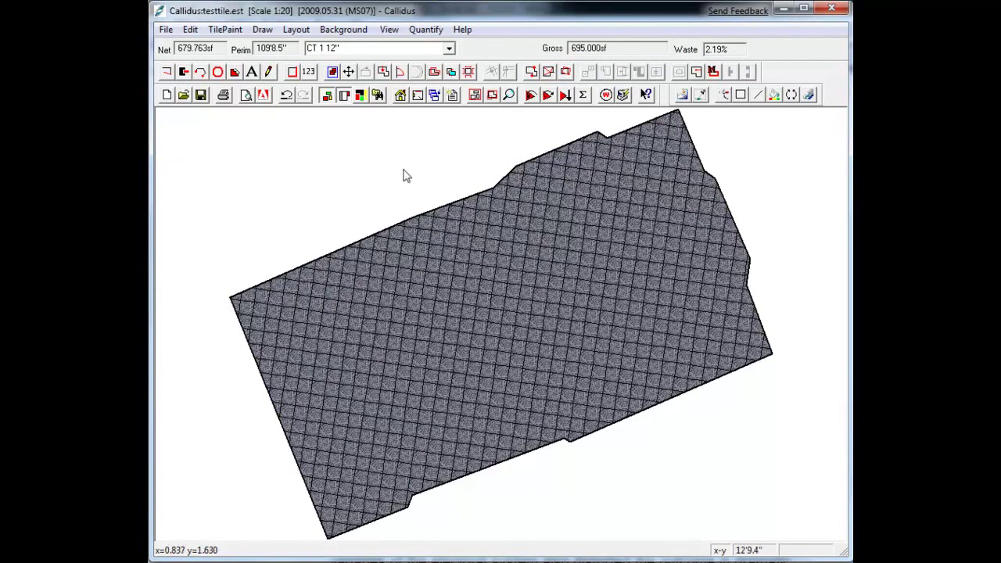
Step: In Callidus, assign the Simple tile material to the floor and lay it out
{"action": "left_click", "coordinate": [449, 48]}
{"action": "left_click", "coordinate": [341, 284]}
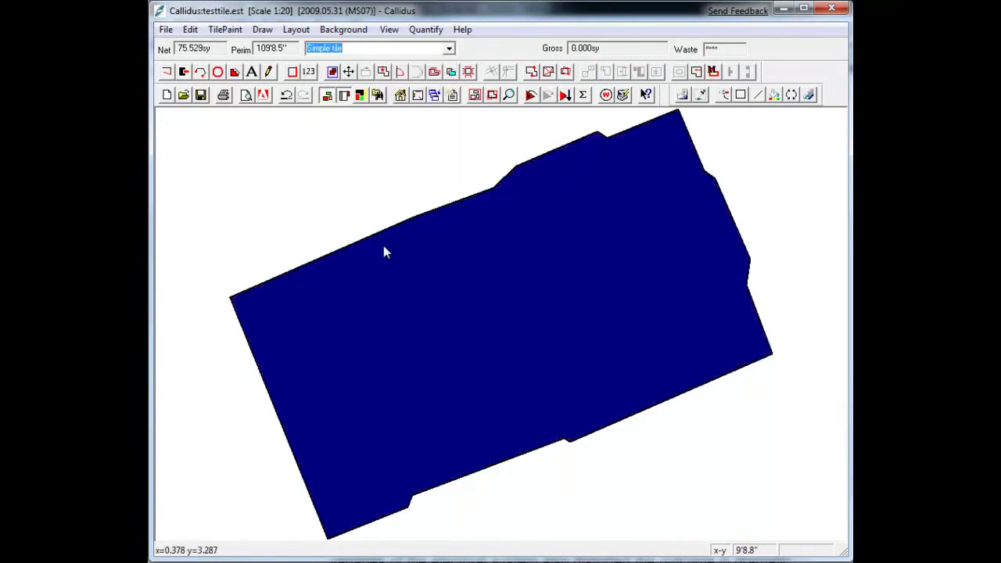
{"action": "left_click", "coordinate": [531, 95]}
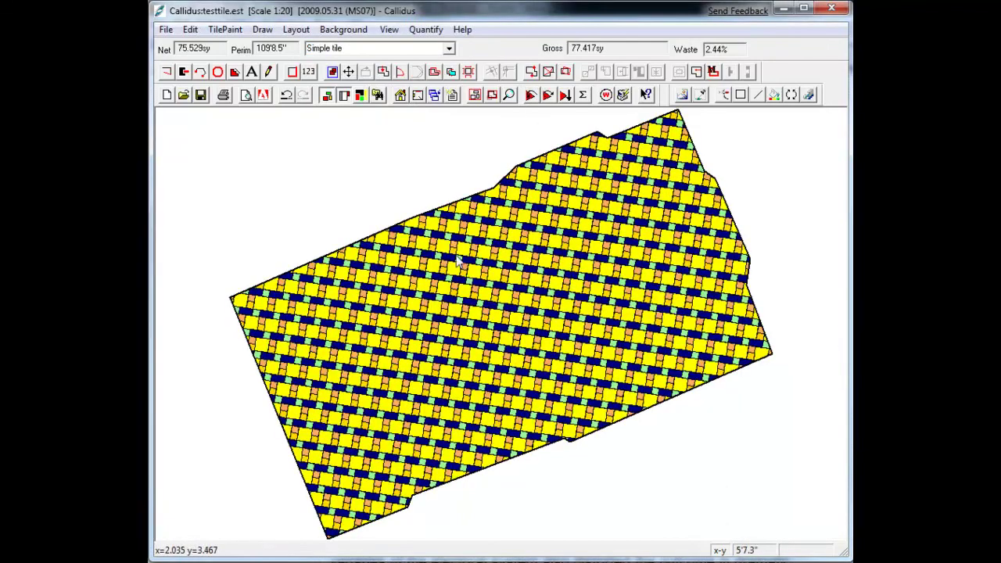